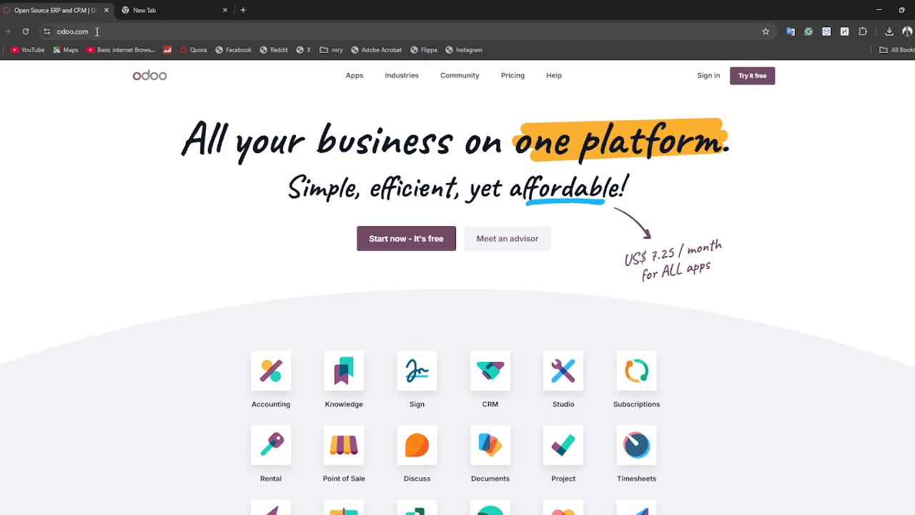
# Start a free Odoo trial from the Odoo page.
pyautogui.click(97, 32)
pyautogui.click(112, 31)
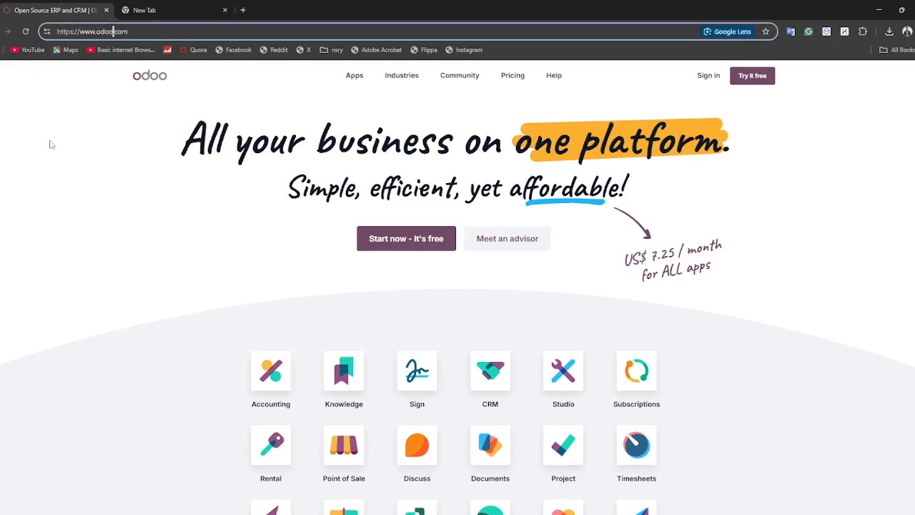
pyautogui.click(50, 146)
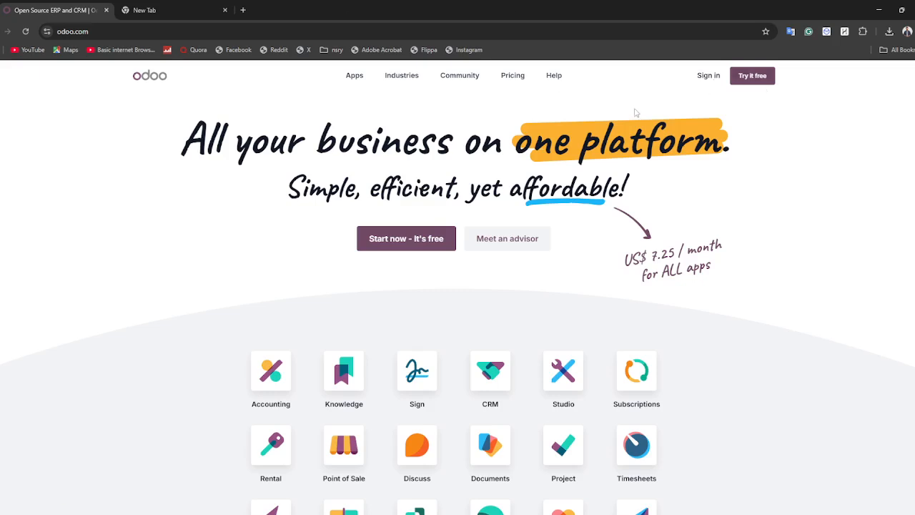
pyautogui.click(415, 247)
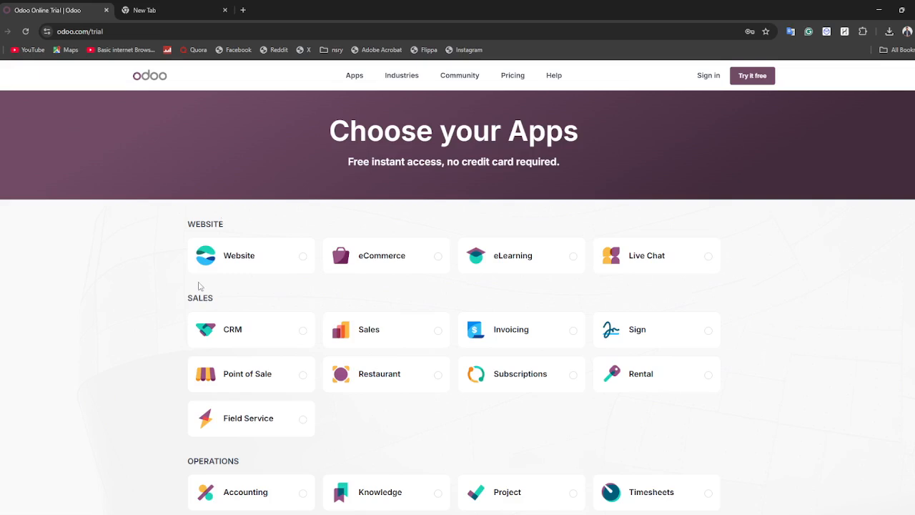
# Select the Website, CRM, Sales, Invoicing, Knowledge and Purchase apps.
pyautogui.click(250, 261)
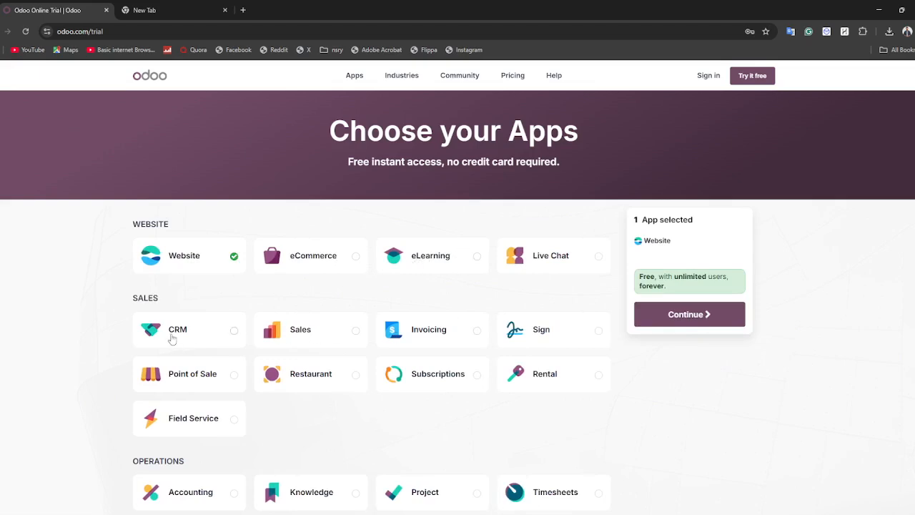
pyautogui.click(209, 336)
pyautogui.click(269, 332)
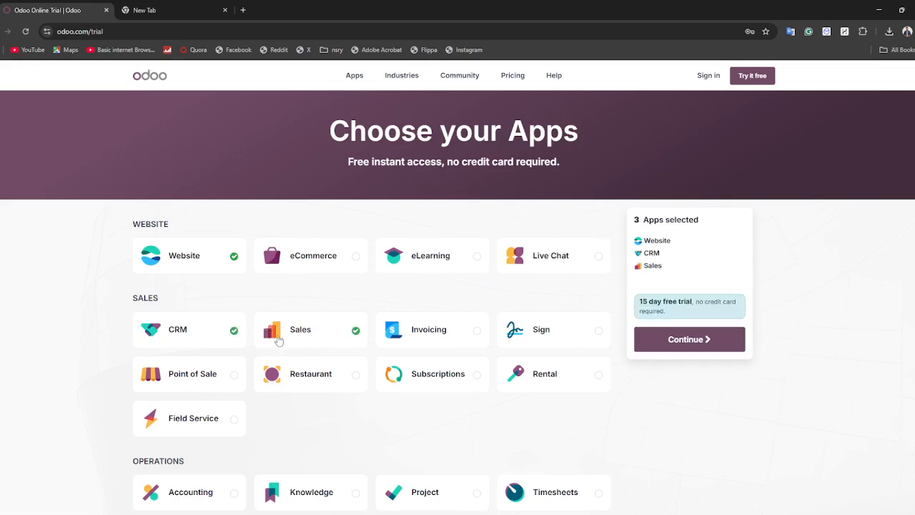
pyautogui.click(443, 346)
pyautogui.scroll(-3, 261, 393)
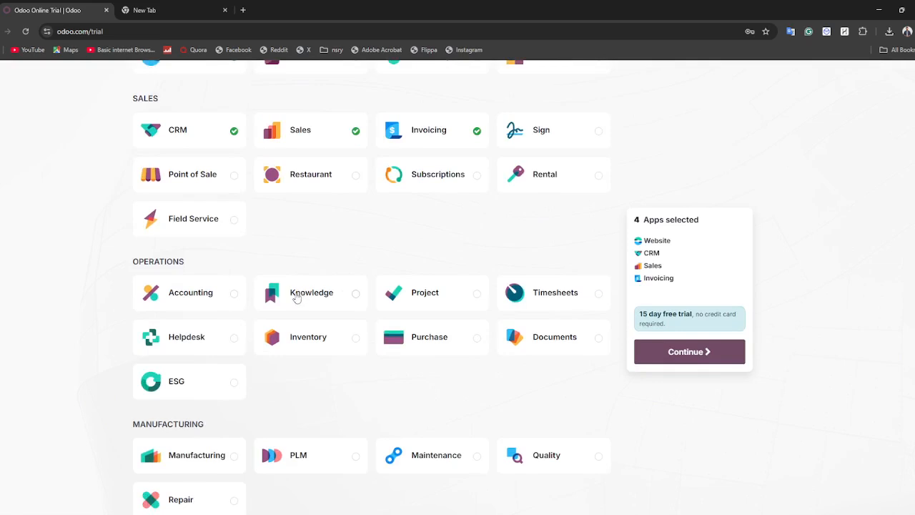
pyautogui.click(297, 298)
pyautogui.click(441, 338)
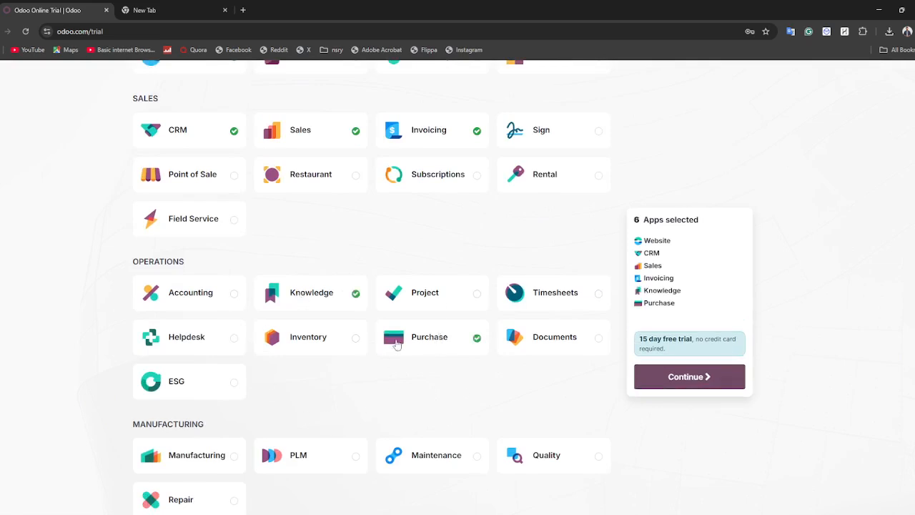
# Also select the Quality, Email Marketing and SMS Marketing apps.
pyautogui.scroll(-3, 397, 344)
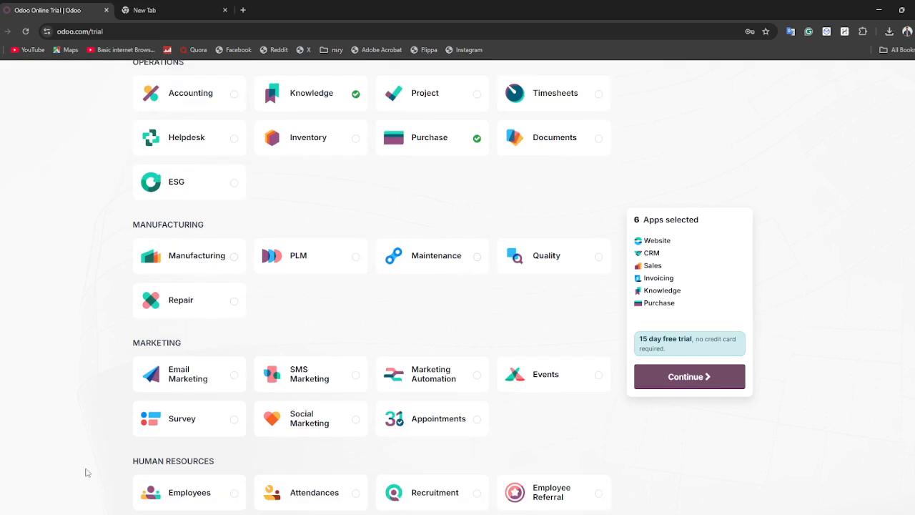
pyautogui.scroll(-2, 319, 358)
pyautogui.click(543, 120)
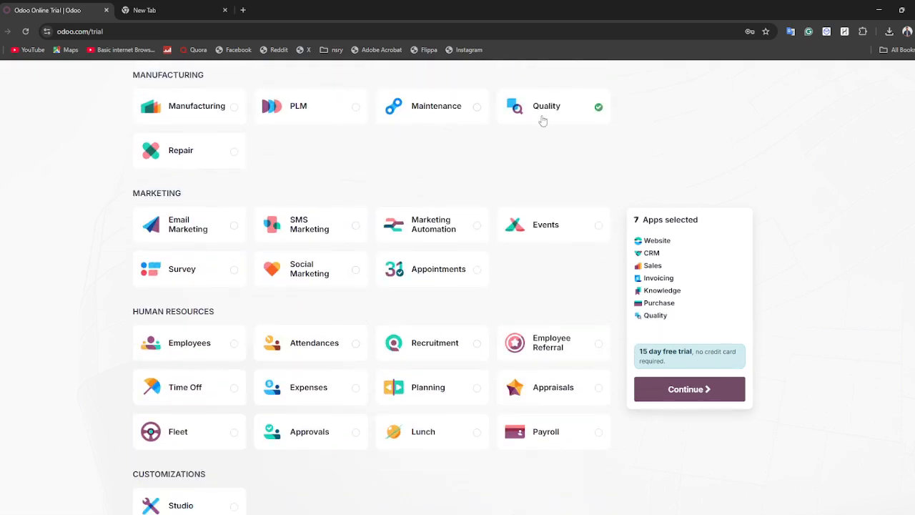
pyautogui.click(207, 243)
pyautogui.click(280, 228)
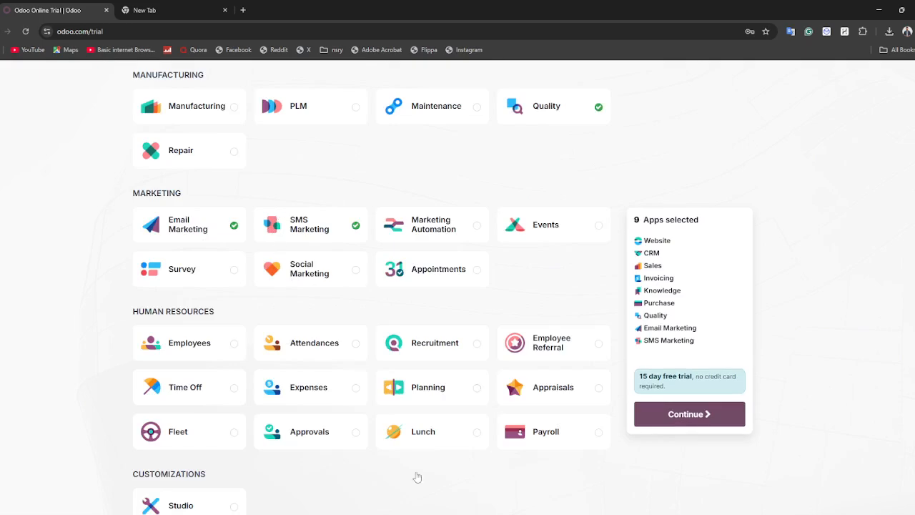
pyautogui.scroll(-4, 416, 478)
pyautogui.scroll(10, 500, 357)
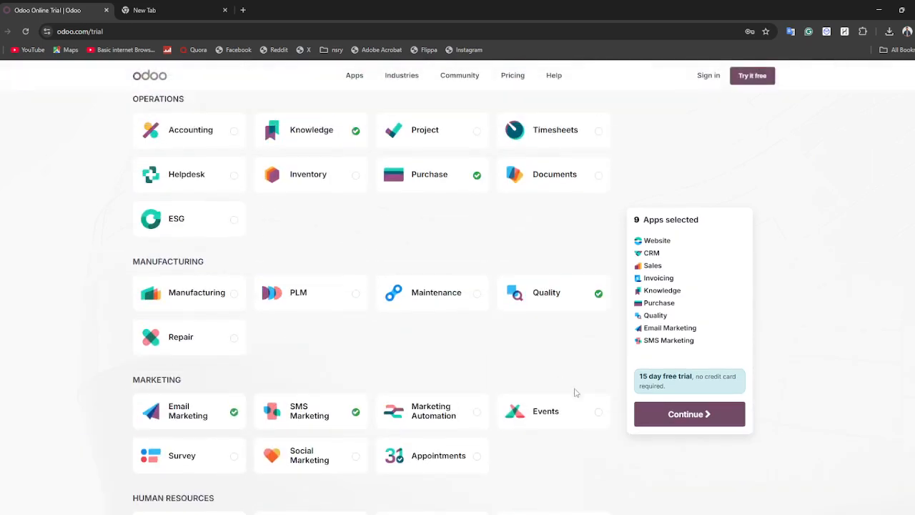
# Autofill the signup form with the saved name, e-mail and company All Peoples Christian Center.
pyautogui.click(654, 412)
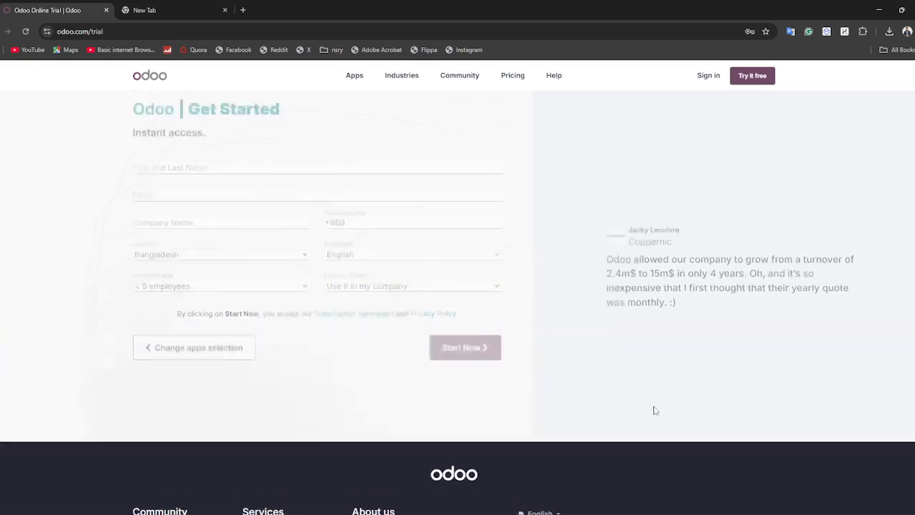
pyautogui.click(193, 170)
pyautogui.click(204, 192)
pyautogui.click(190, 227)
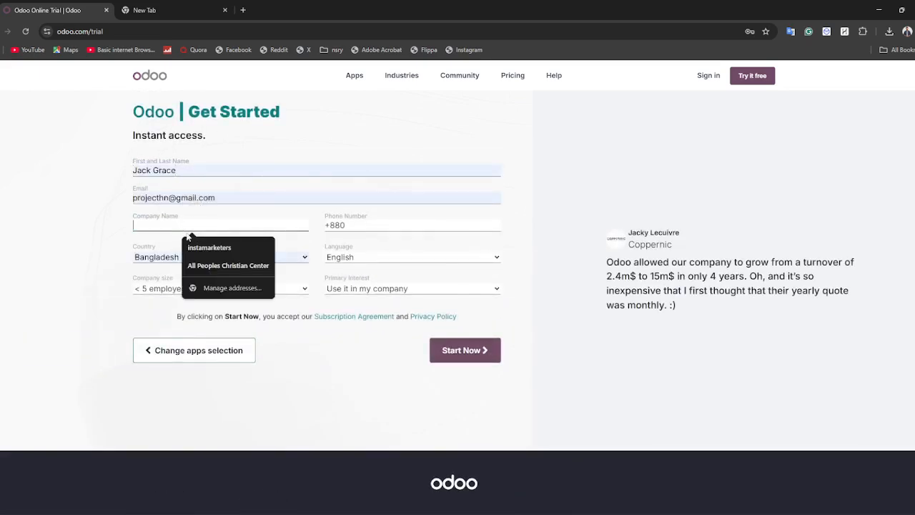
pyautogui.click(225, 266)
# Submit the signup, correcting the phone number so it is accepted.
pyautogui.click(465, 370)
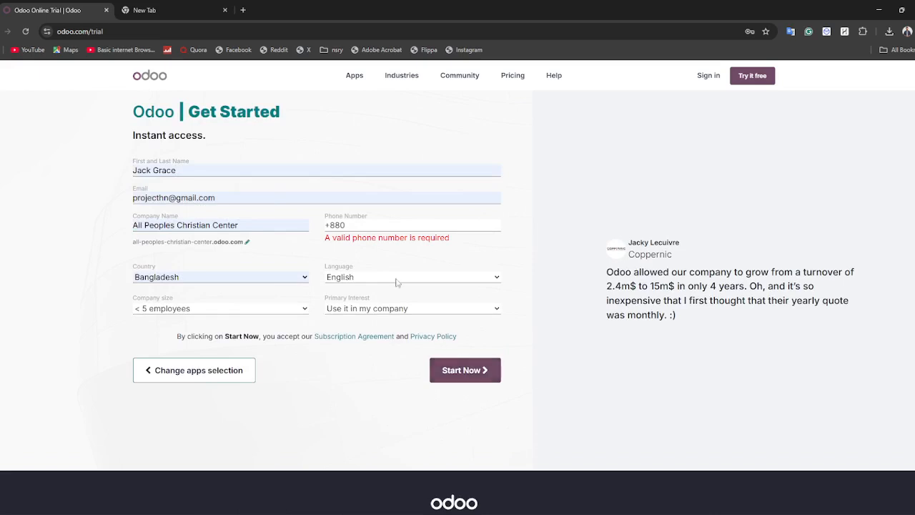
pyautogui.click(365, 227)
pyautogui.click(449, 377)
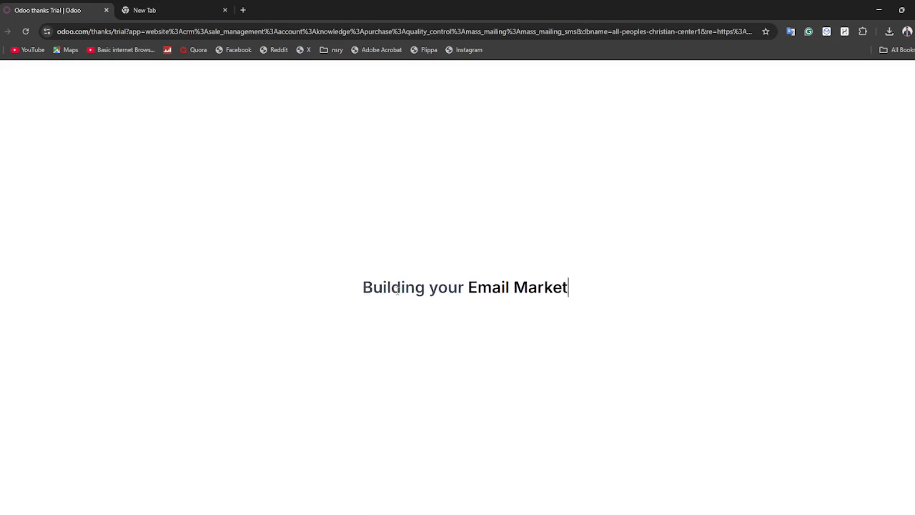
# Search Google for 'odoo' in the new browser tab.
pyautogui.click(178, 6)
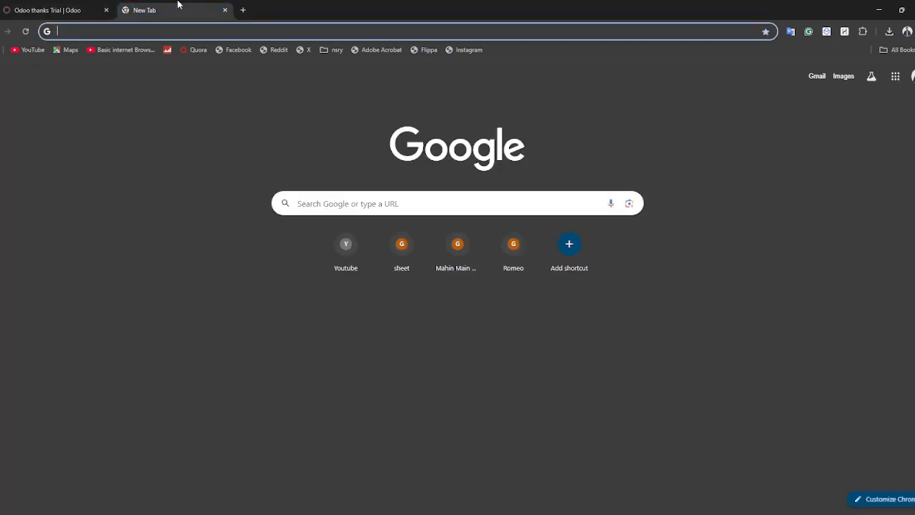
pyautogui.write('odoo')
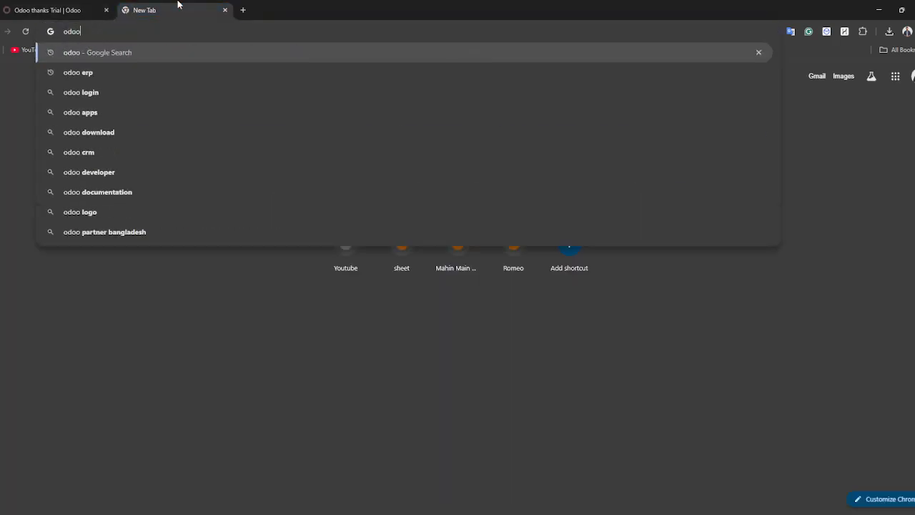
pyautogui.press('Return')
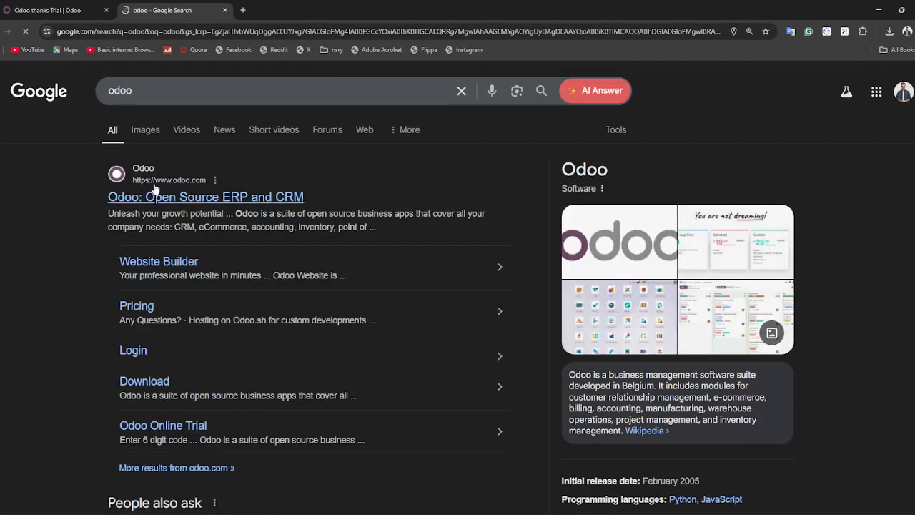
# Start a second Odoo trial with only the Website app and continue to signup.
pyautogui.click(45, 6)
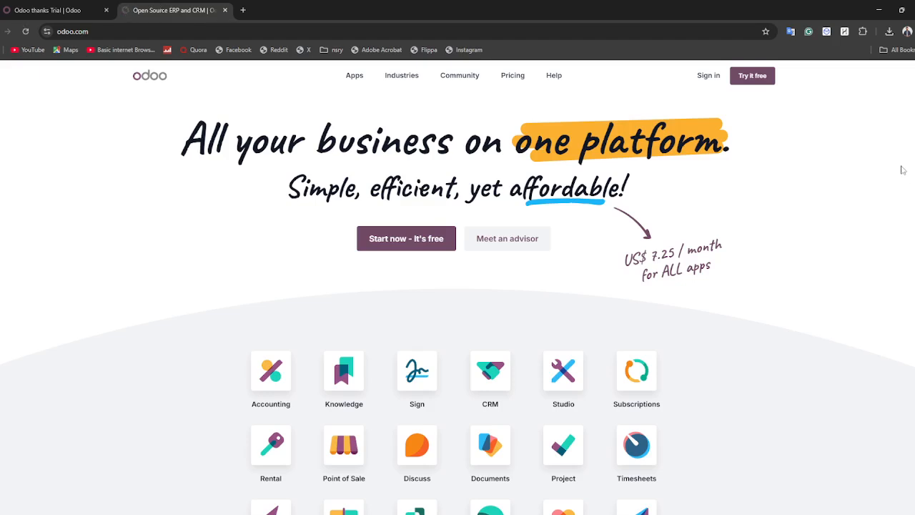
pyautogui.click(748, 78)
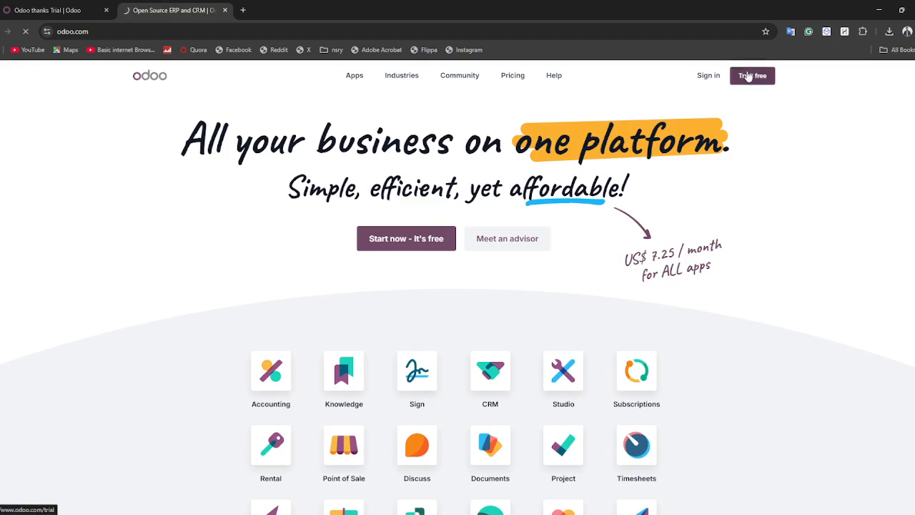
pyautogui.click(4, 6)
pyautogui.click(153, 9)
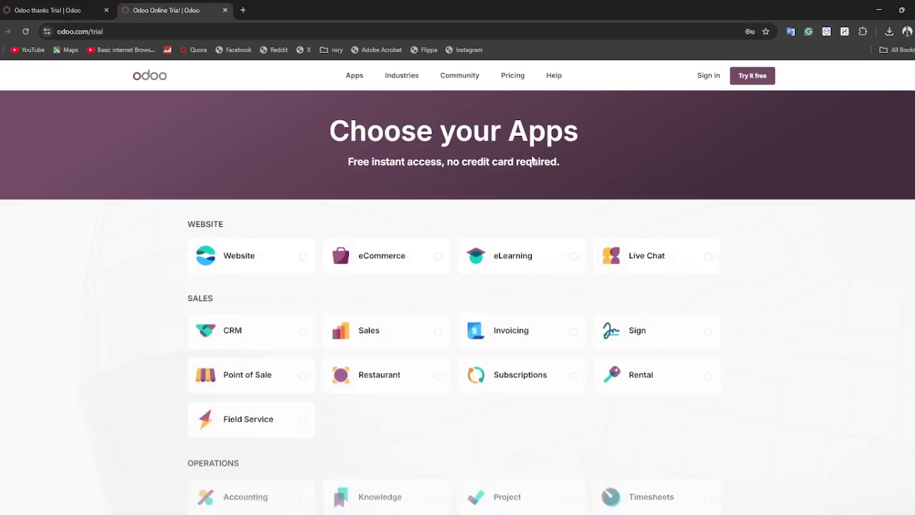
pyautogui.click(267, 258)
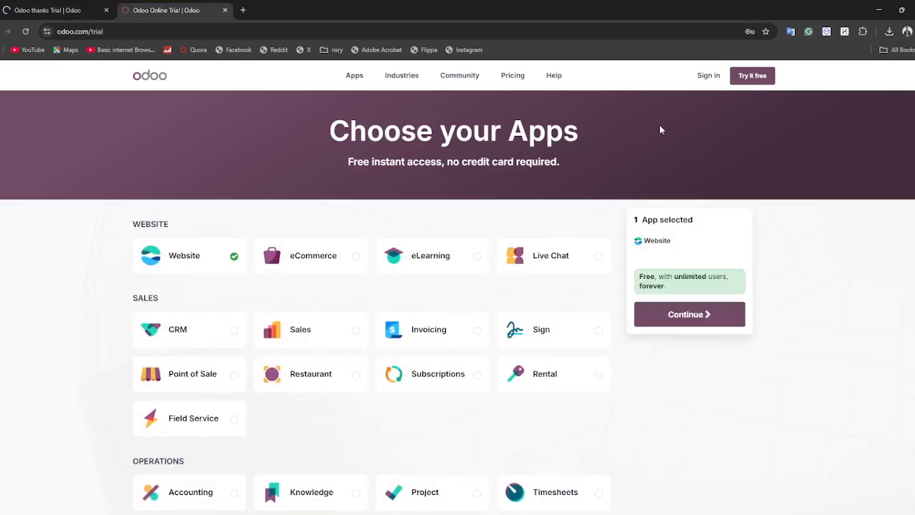
pyautogui.click(701, 308)
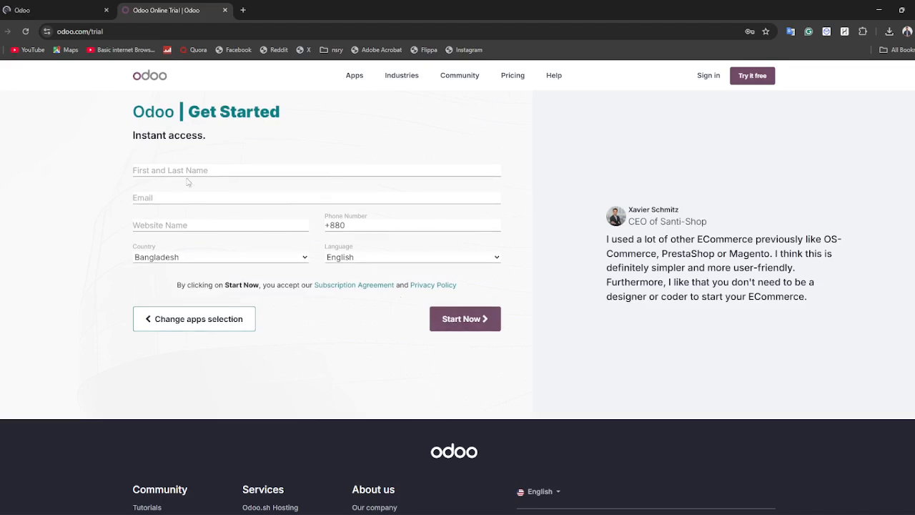
# Autofill the saved name and e-mail, enter the phone number, and submit.
pyautogui.click(188, 179)
pyautogui.click(207, 189)
pyautogui.tripleClick(358, 224)
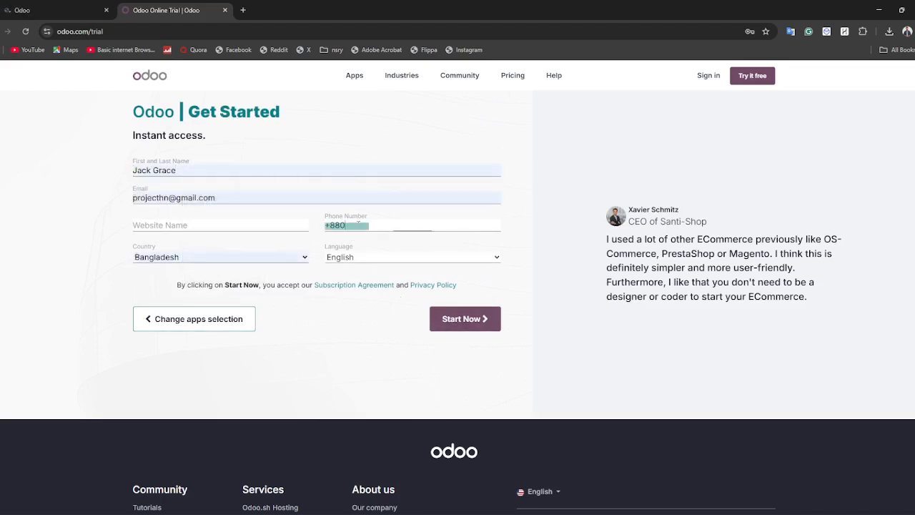
pyautogui.click(358, 224)
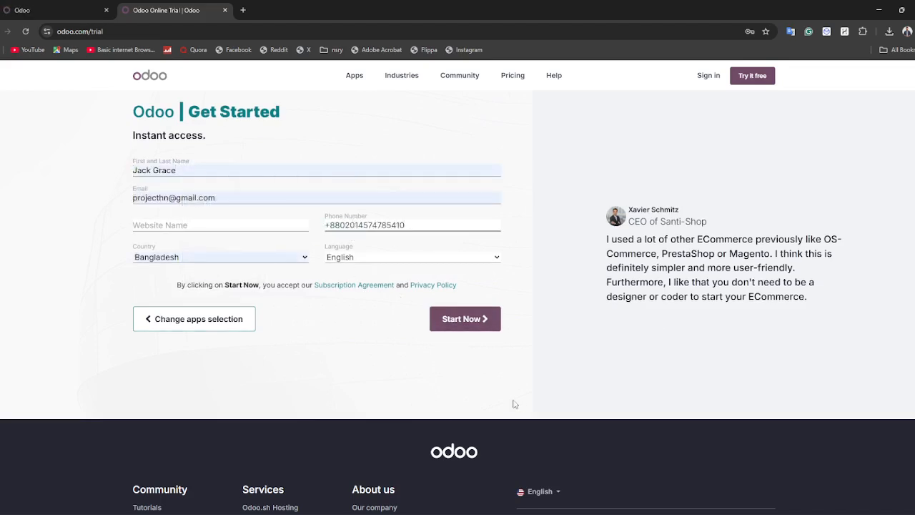
pyautogui.click(456, 317)
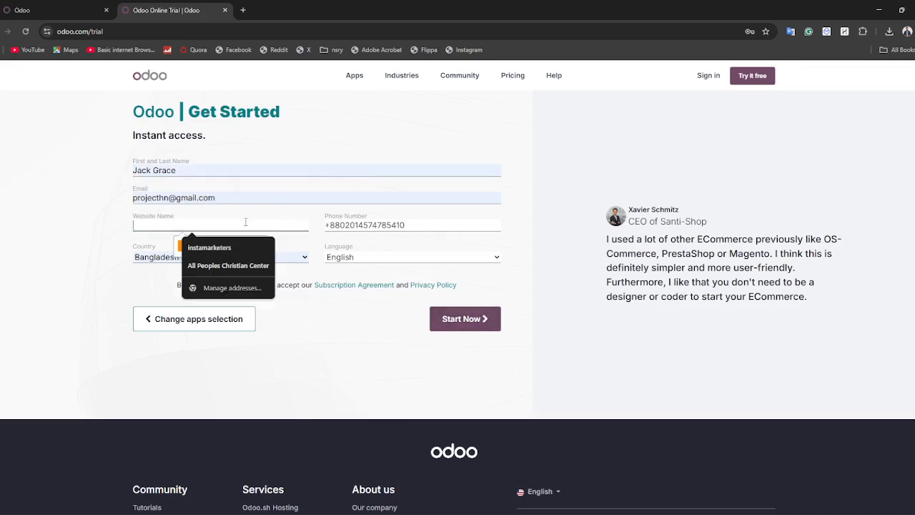
# Set the website name to instamarketers and create the new trial site.
pyautogui.click(240, 245)
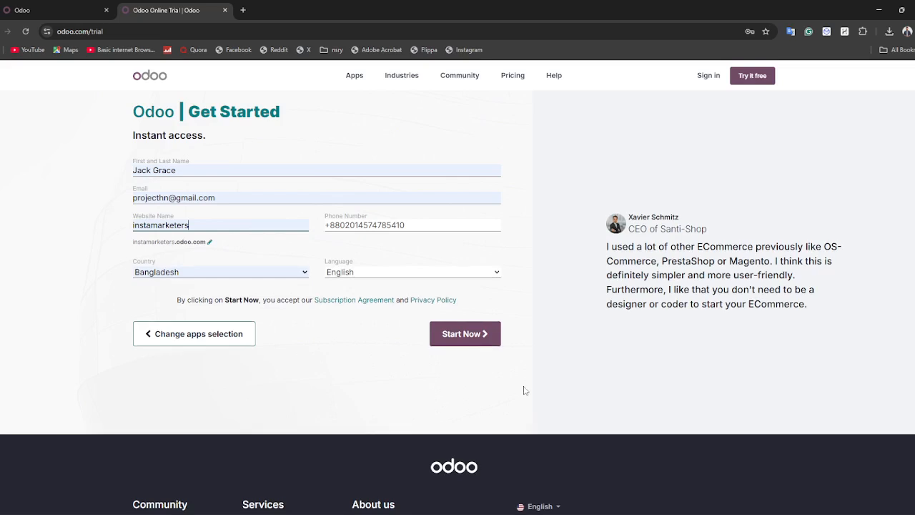
pyautogui.click(472, 336)
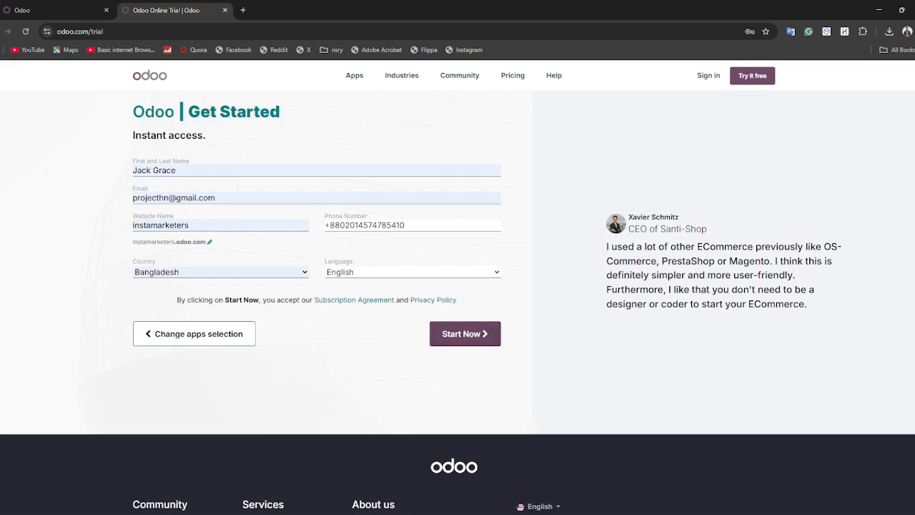
pyautogui.click(465, 336)
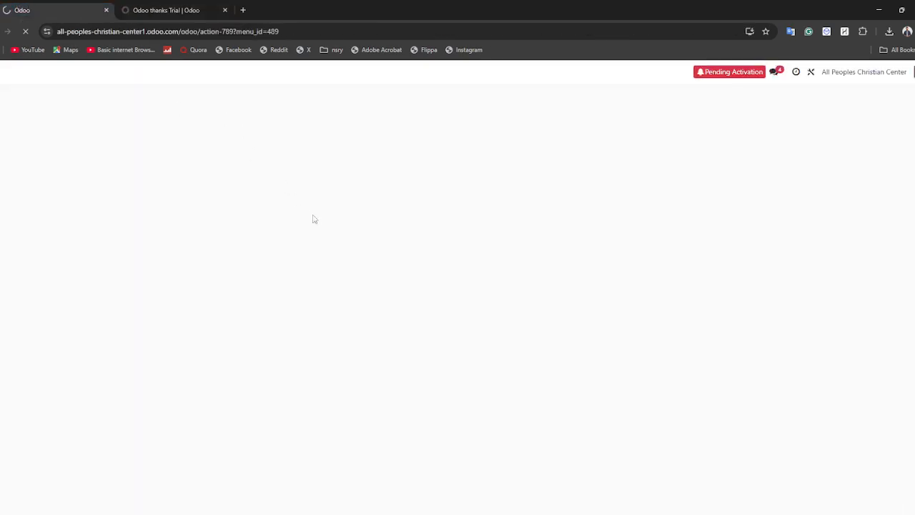
pyautogui.click(207, 10)
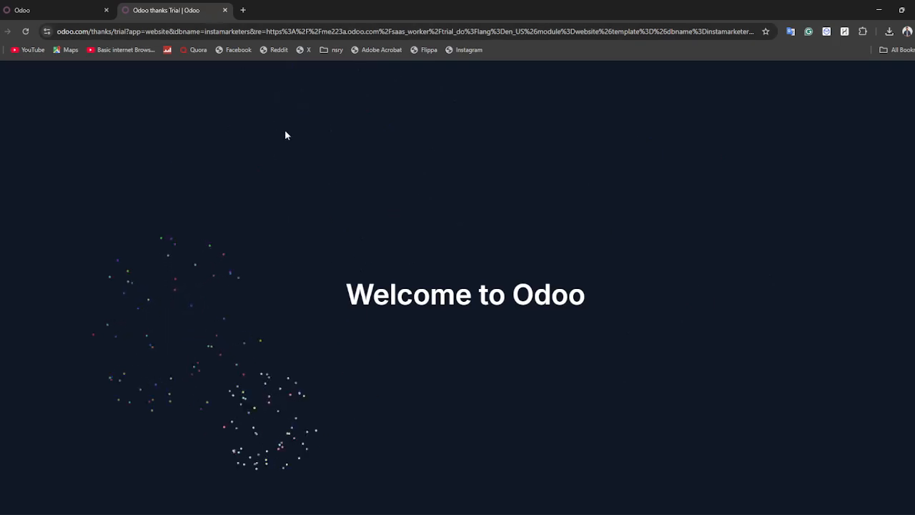
# Configure a business website for a children policlinic with the objective 'develop the brand'.
pyautogui.click(51, 8)
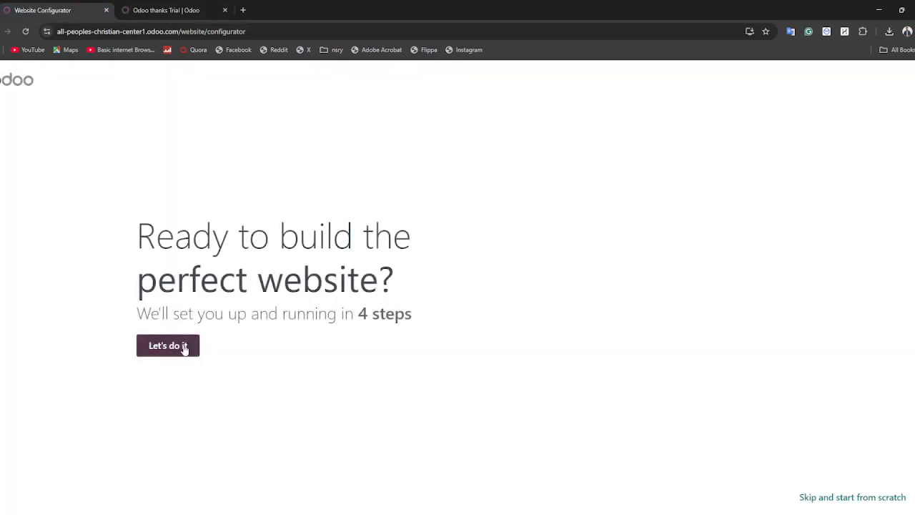
pyautogui.click(183, 347)
pyautogui.click(218, 261)
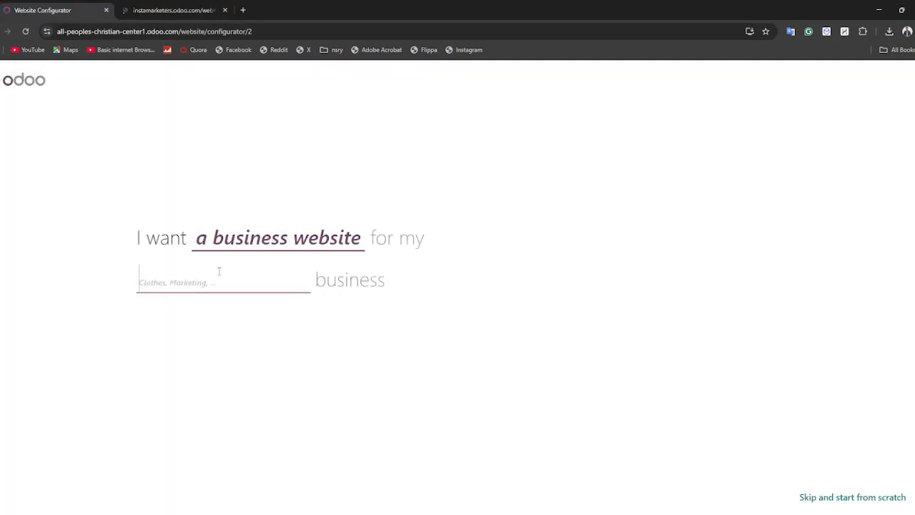
pyautogui.write('c')
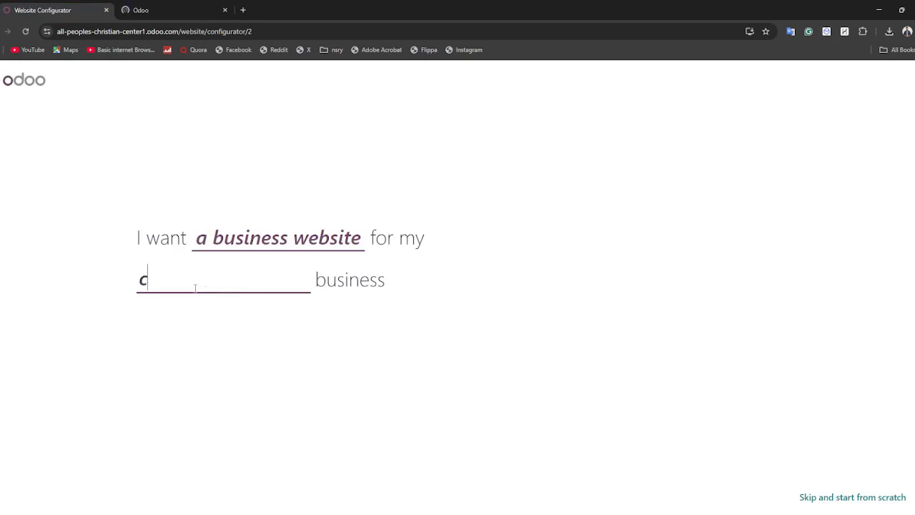
pyautogui.press('BackSpace')
pyautogui.write('dre')
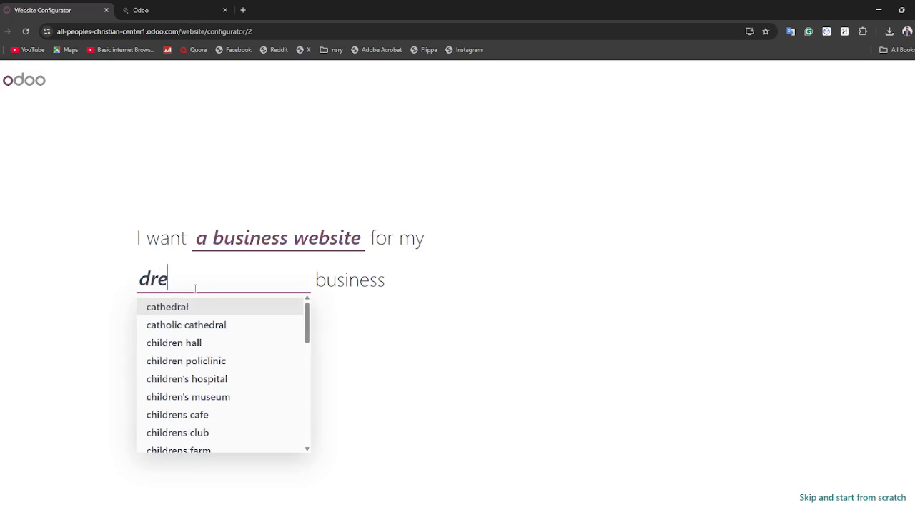
pyautogui.click(210, 323)
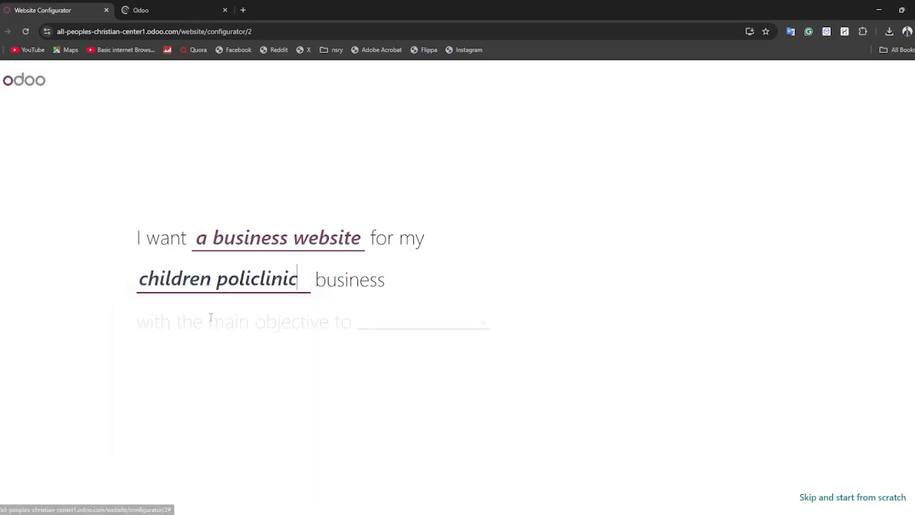
pyautogui.click(422, 323)
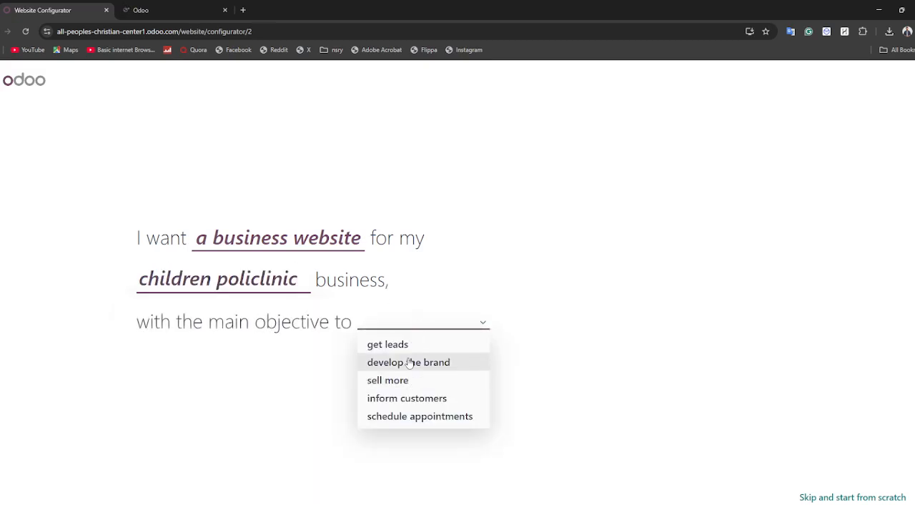
pyautogui.click(415, 363)
# Pick a colour palette, add the Services page, and build with the middle theme.
pyautogui.click(409, 295)
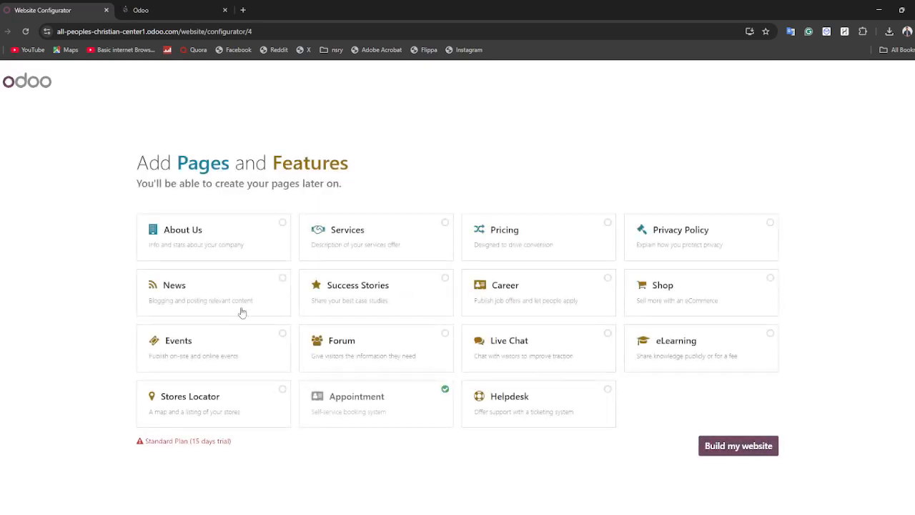
pyautogui.click(379, 238)
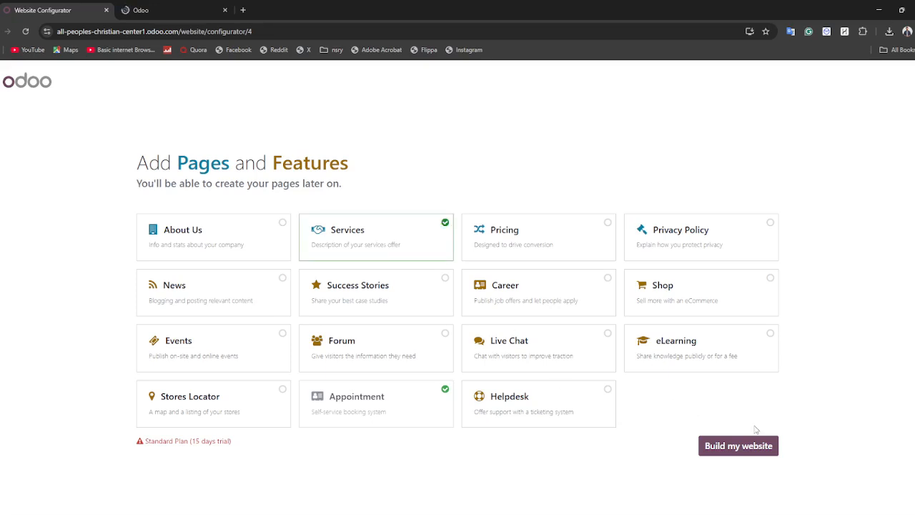
pyautogui.click(738, 446)
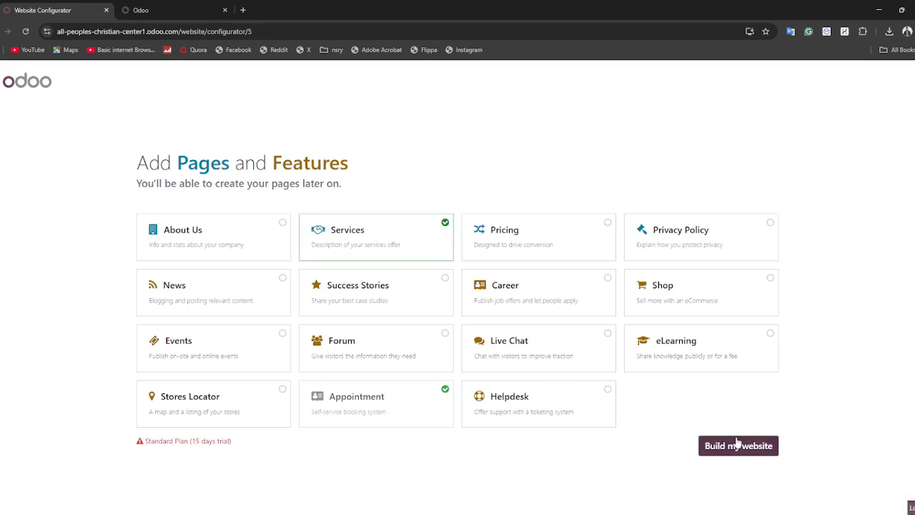
pyautogui.click(433, 402)
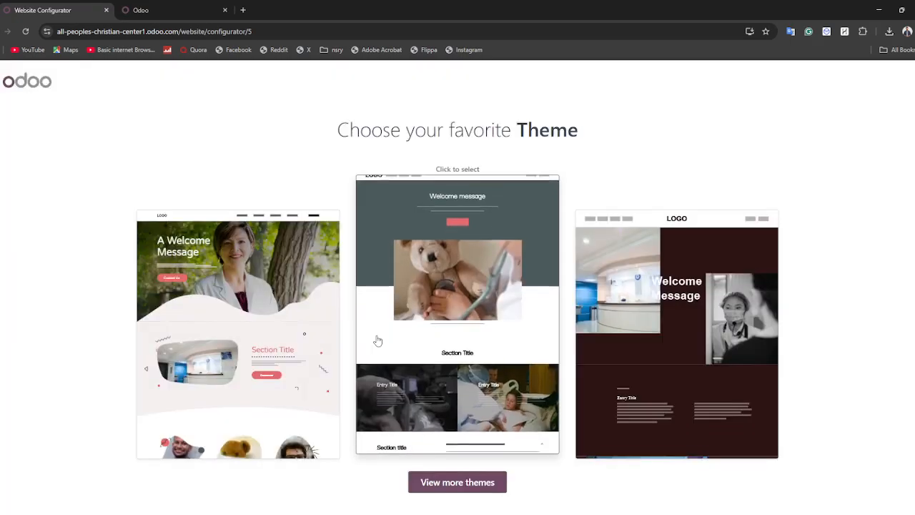
pyautogui.click(377, 336)
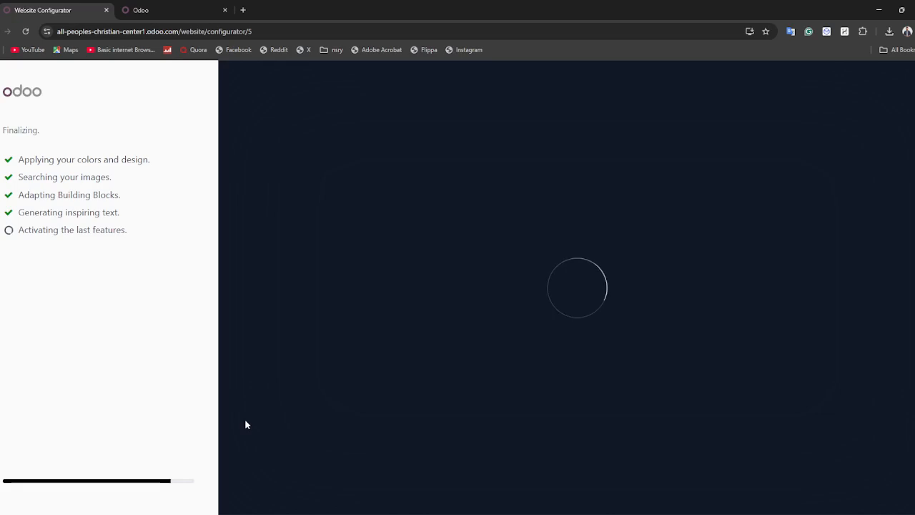
pyautogui.click(212, 5)
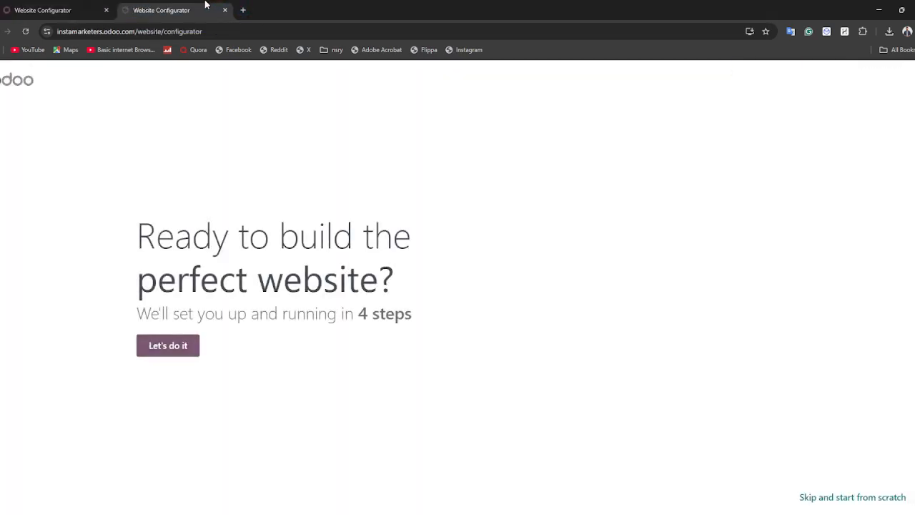
# Configure the second site as an online store for an internet marketing service, objective 'develop the brand'.
pyautogui.click(160, 346)
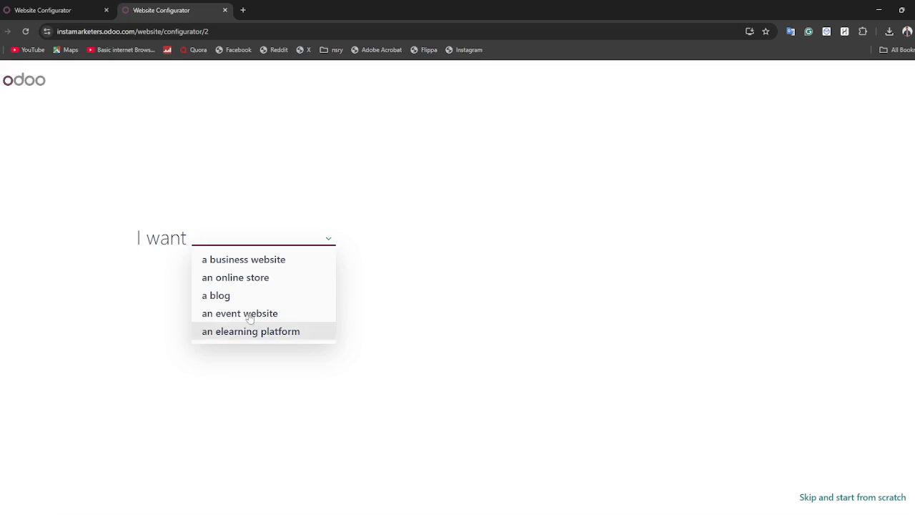
pyautogui.click(58, 7)
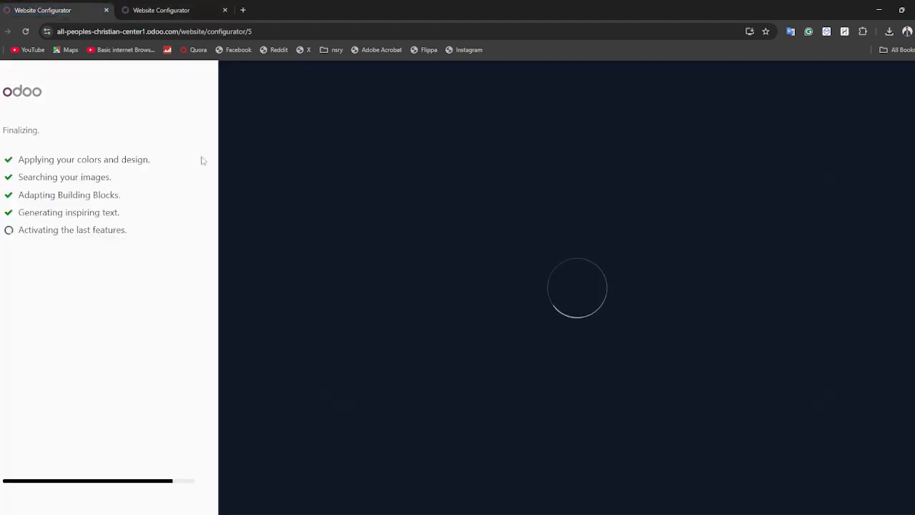
pyautogui.click(188, 7)
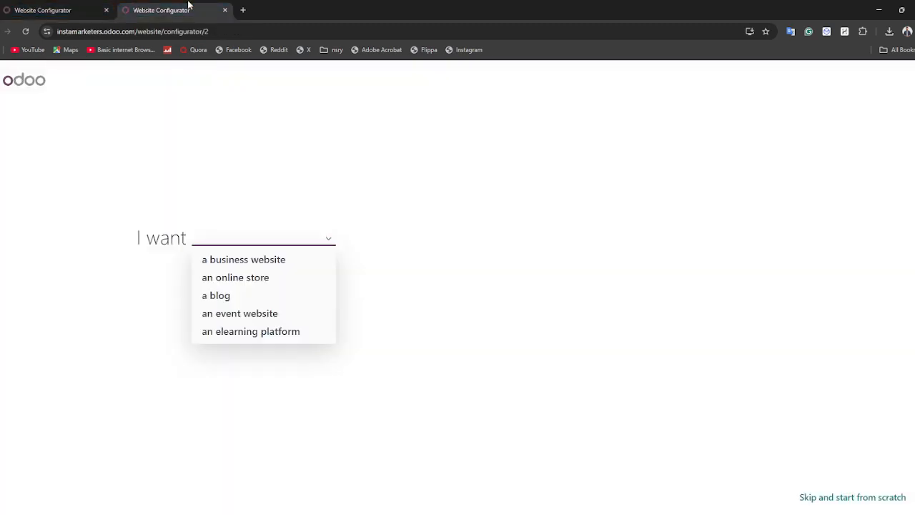
pyautogui.click(242, 278)
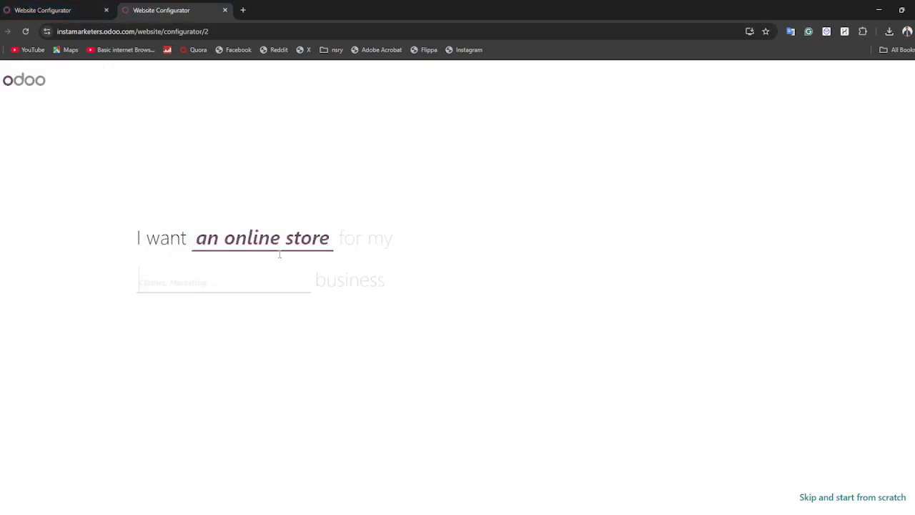
pyautogui.click(229, 289)
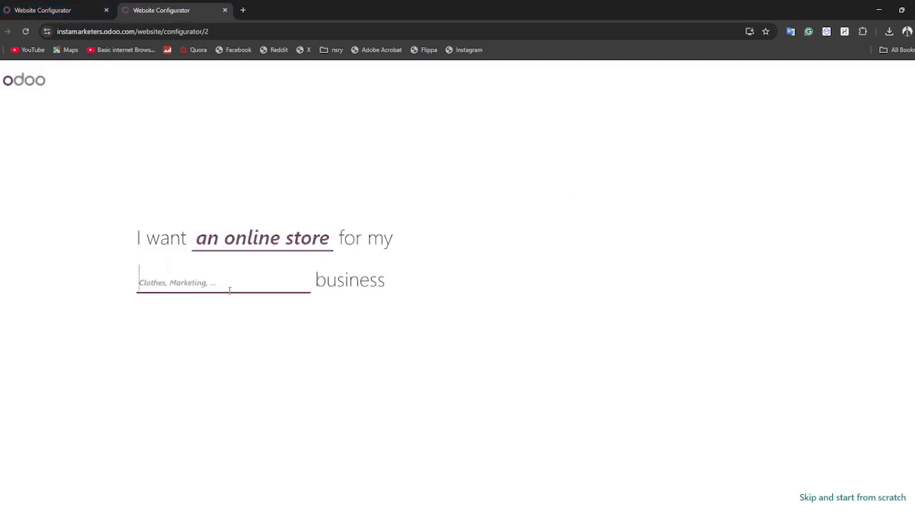
pyautogui.write('Marketing')
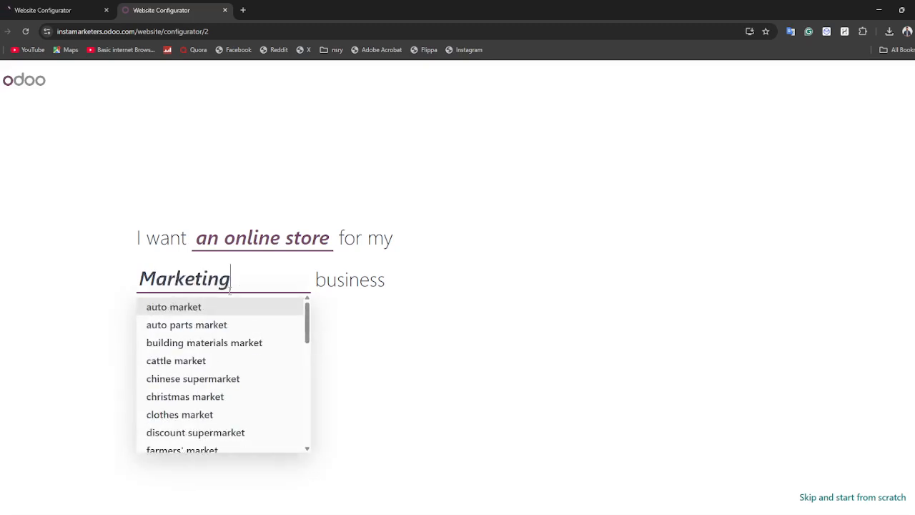
pyautogui.click(241, 307)
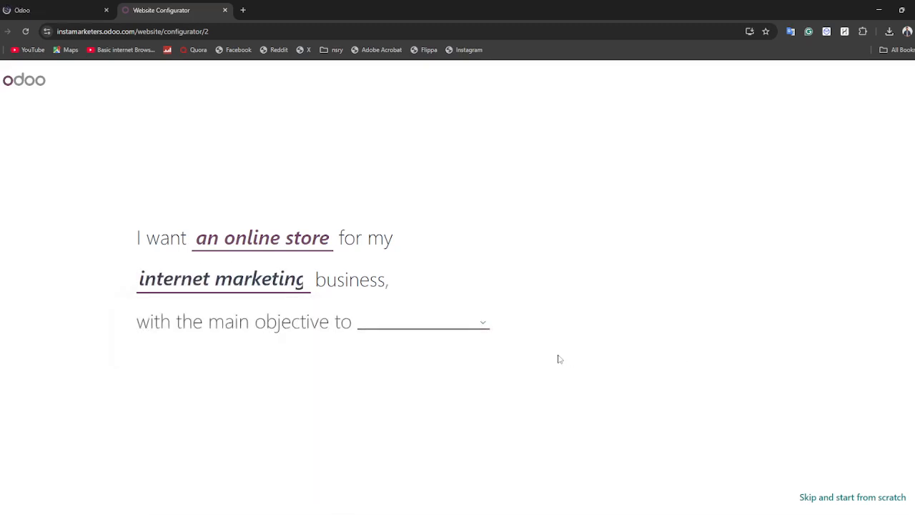
pyautogui.click(484, 325)
pyautogui.click(409, 362)
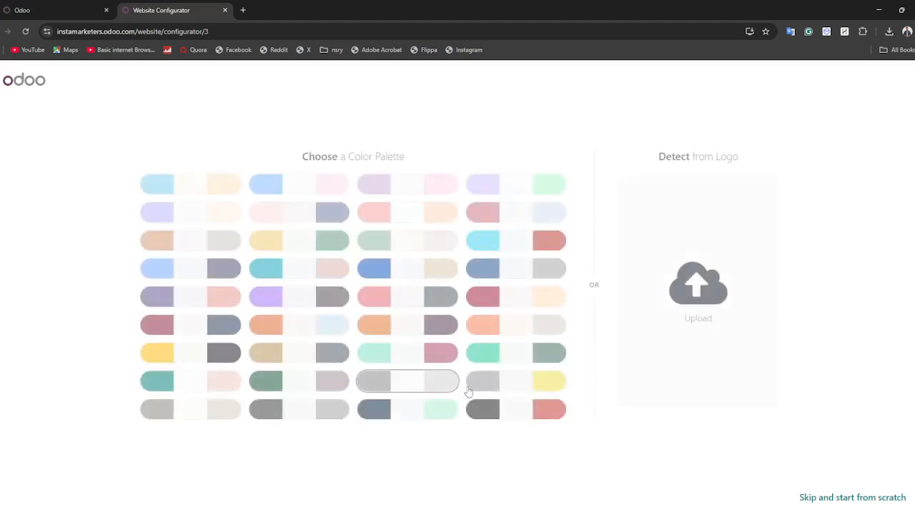
# Pick a colour palette, add the Pricing page, and build with the left theme.
pyautogui.click(154, 327)
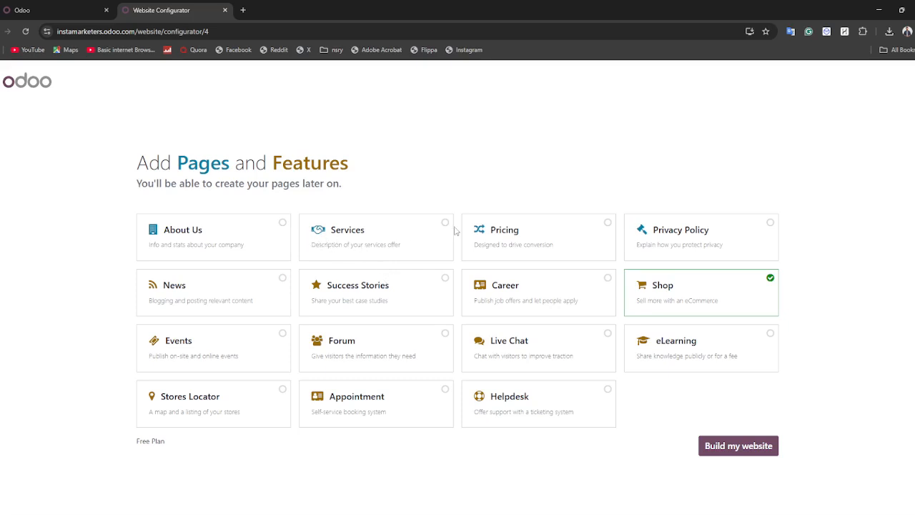
pyautogui.click(503, 238)
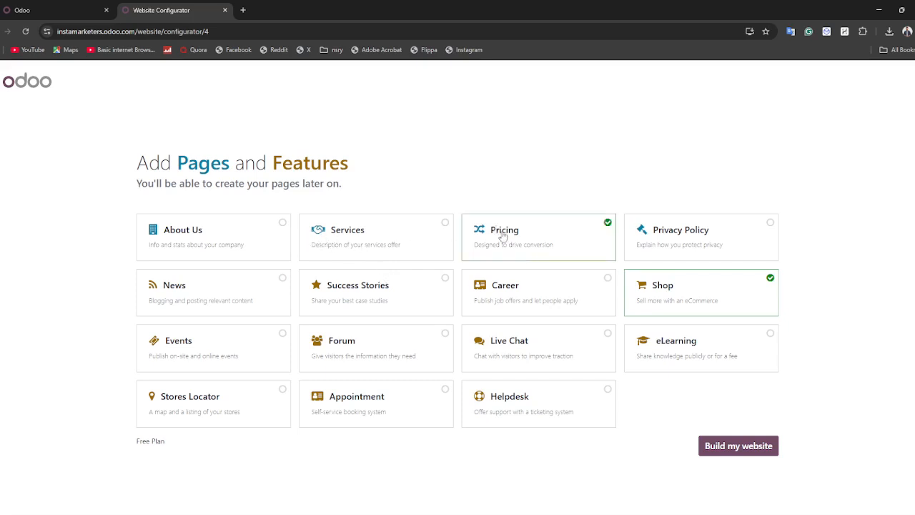
pyautogui.click(755, 449)
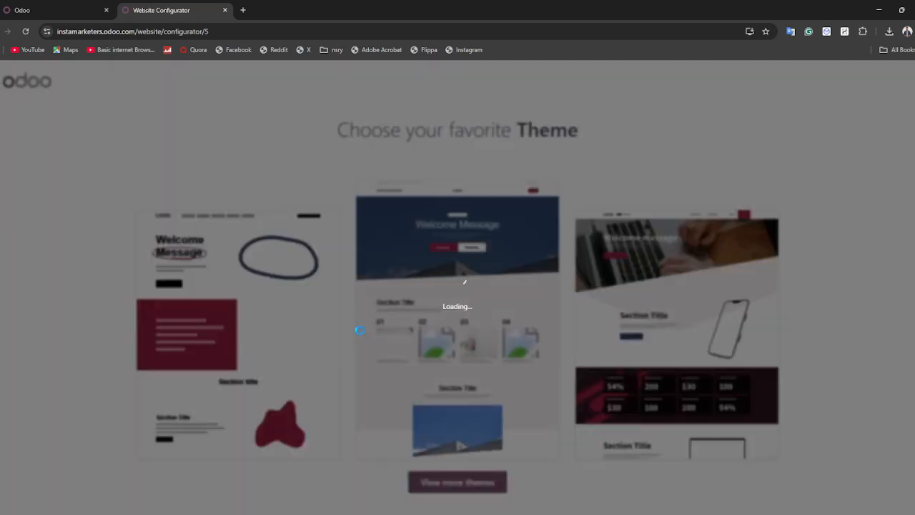
pyautogui.click(25, 9)
pyautogui.click(179, 9)
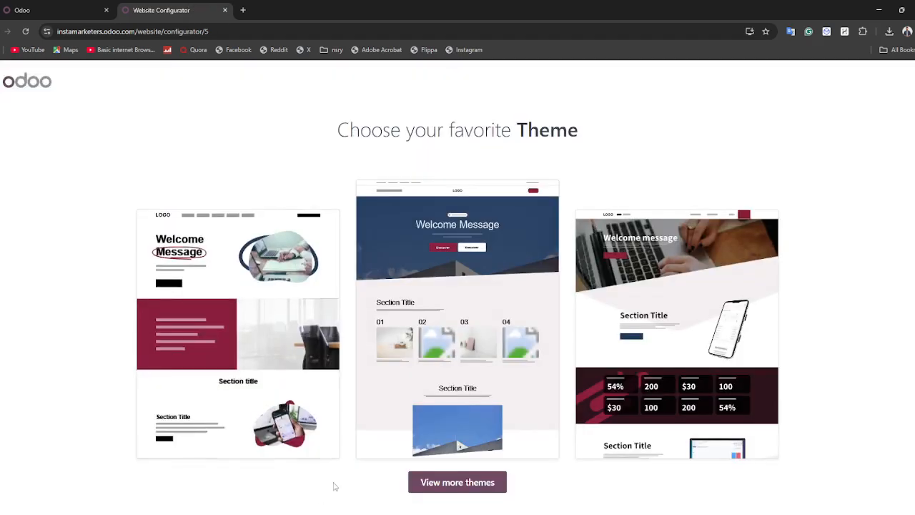
pyautogui.click(263, 444)
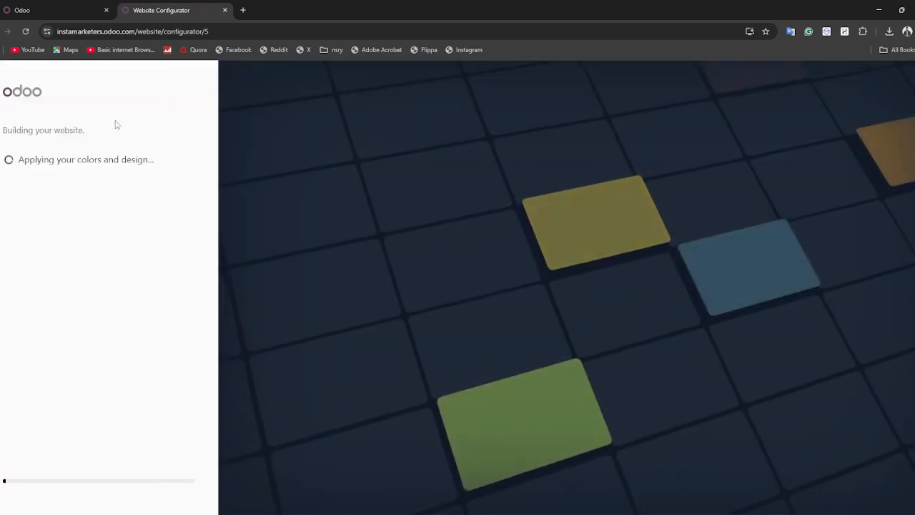
pyautogui.click(45, 6)
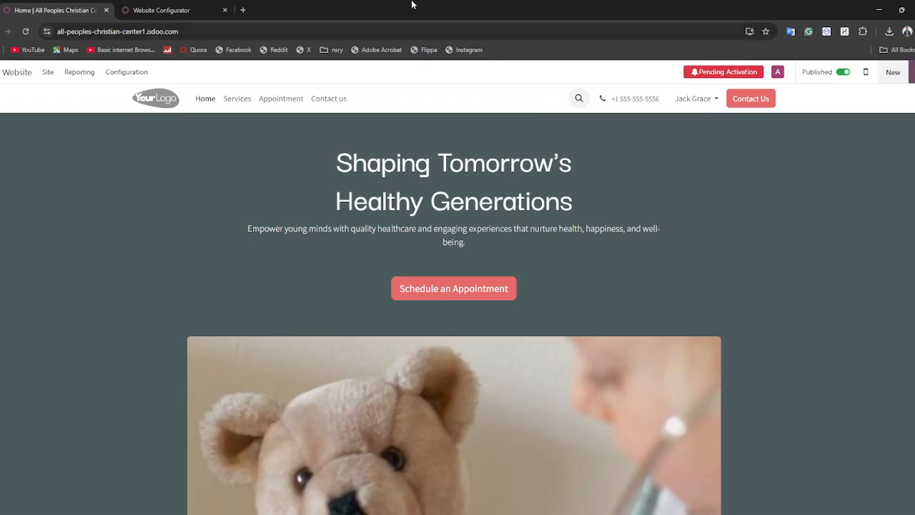
# Scroll through the clinic homepage and return to the 'Shaping Tomorrow's Healthy Generations' hero.
pyautogui.moveTo(343, 177); pyautogui.dragTo(418, 207)
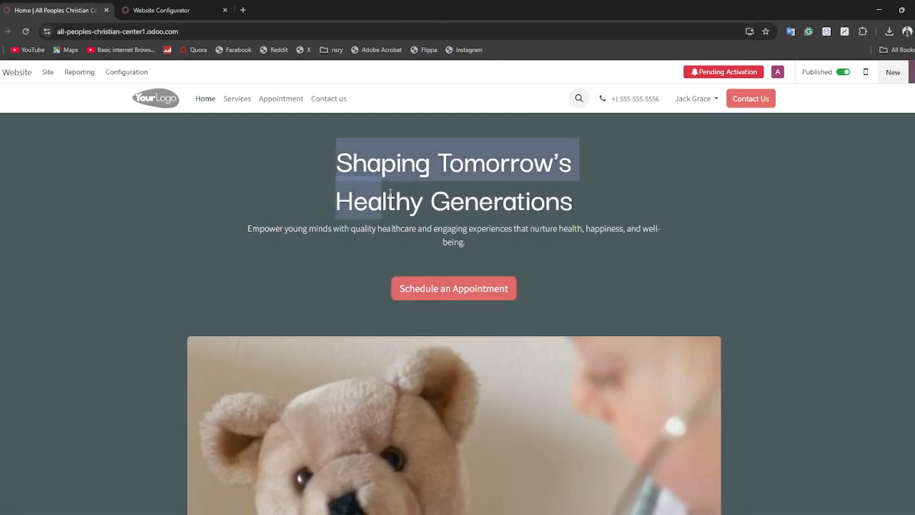
pyautogui.scroll(-5, 383, 215)
pyautogui.scroll(5, 377, 223)
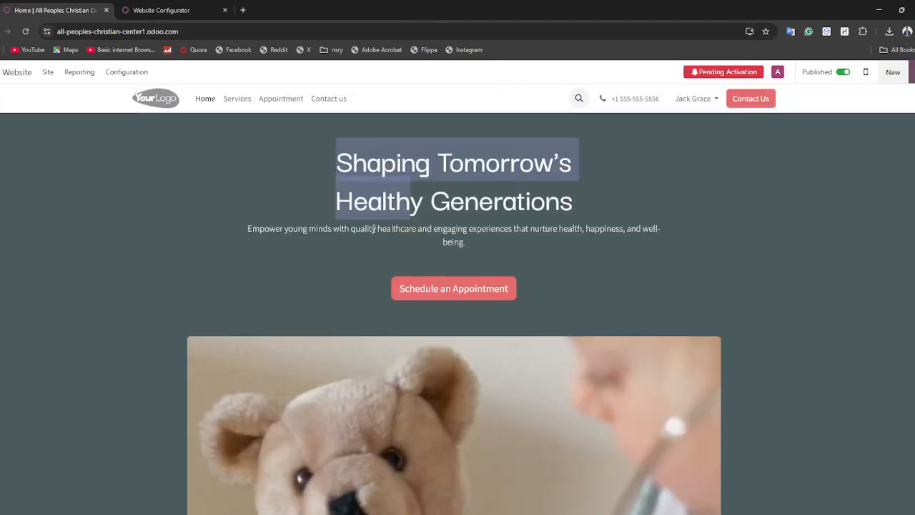
pyautogui.click(373, 228)
pyautogui.scroll(-8, 355, 305)
pyautogui.scroll(-5, 347, 329)
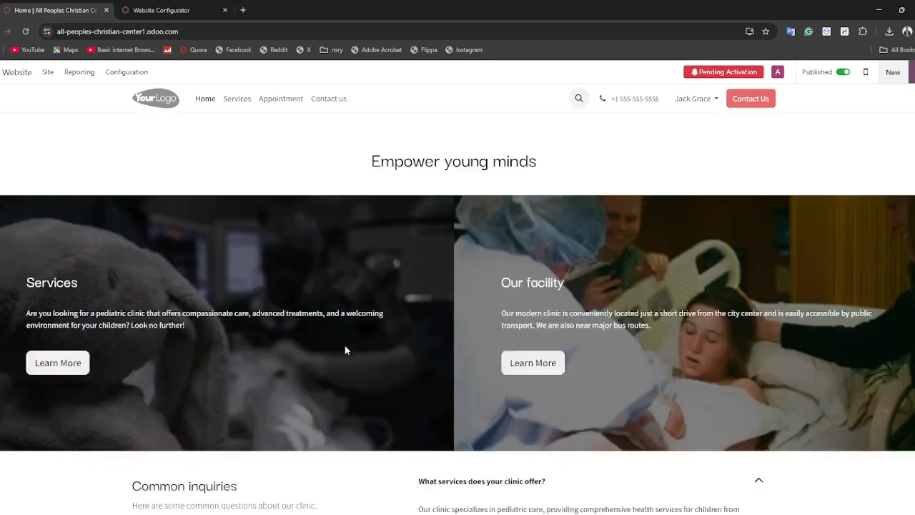
pyautogui.scroll(-3, 324, 359)
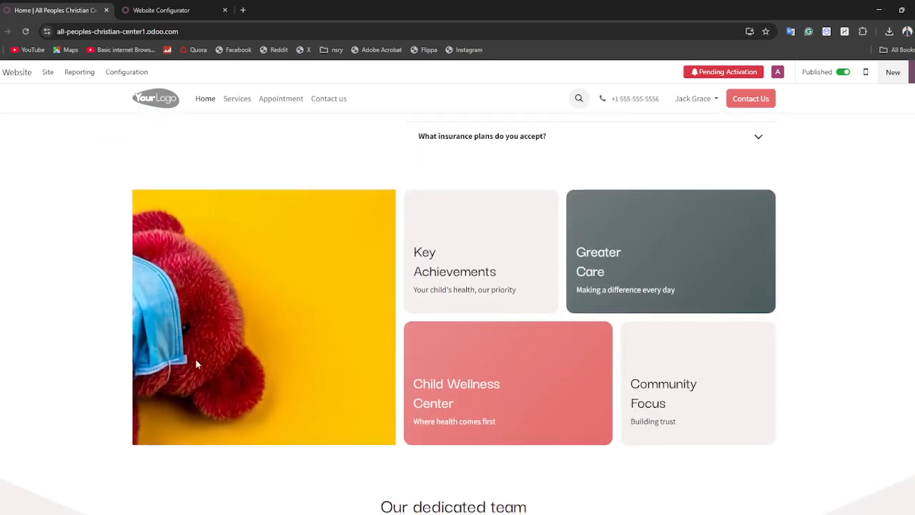
pyautogui.scroll(5, 191, 354)
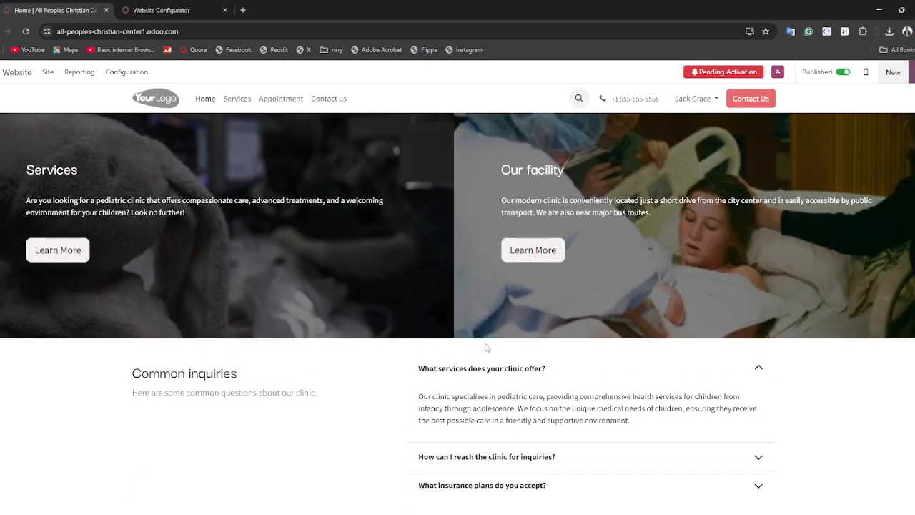
pyautogui.scroll(10, 486, 347)
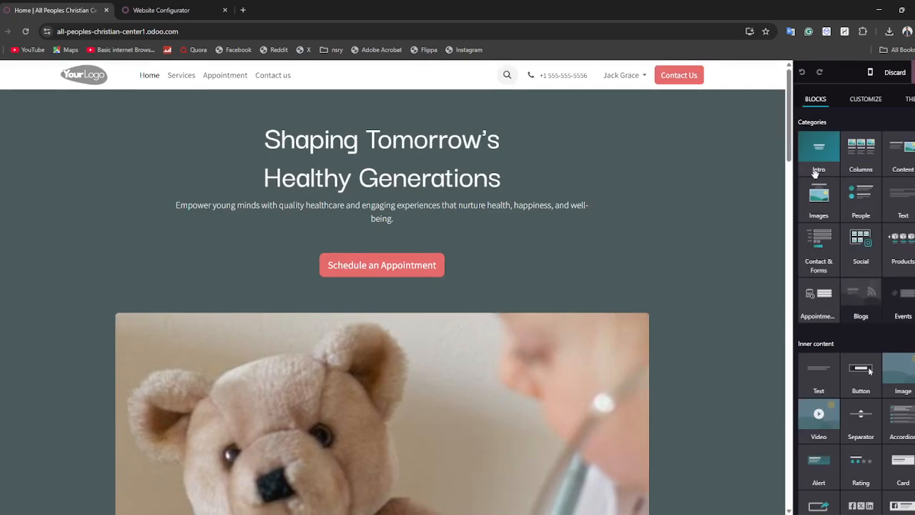
# Replace 'Healthy Generations' in the hero heading with 'Healthy Kids', fixing the typo.
pyautogui.rightClick(822, 141)
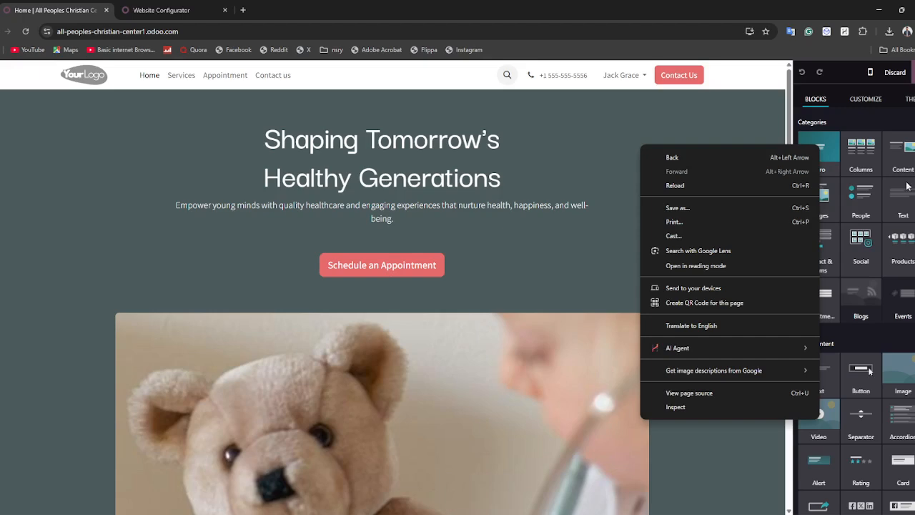
pyautogui.click(886, 114)
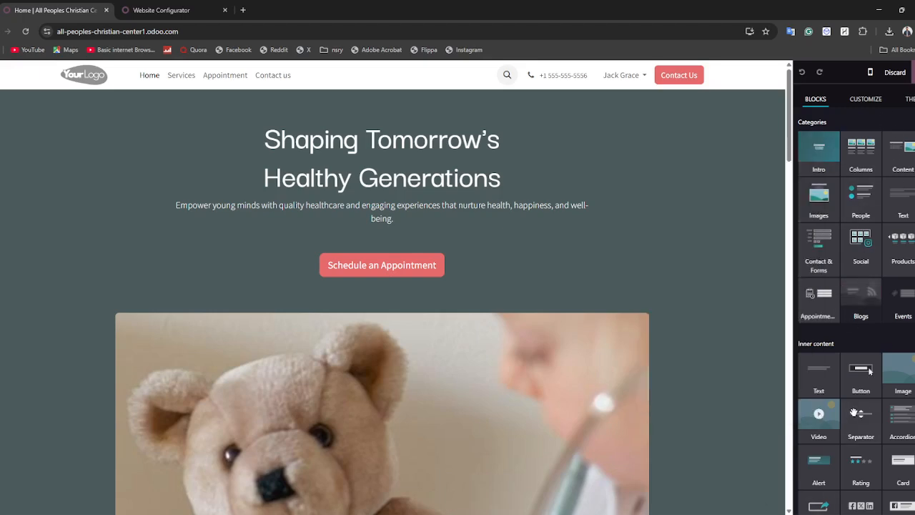
pyautogui.scroll(-5, 829, 429)
pyautogui.scroll(5, 825, 443)
pyautogui.tripleClick(323, 177)
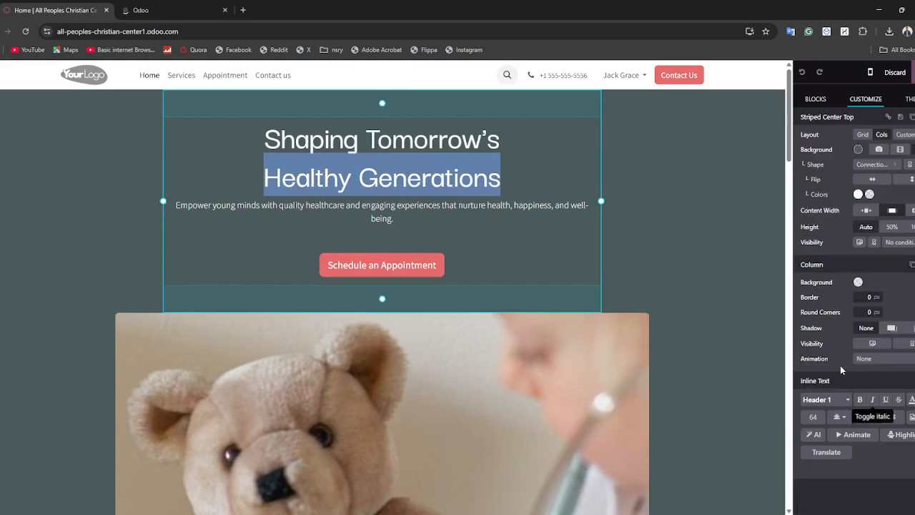
pyautogui.press('BackSpace')
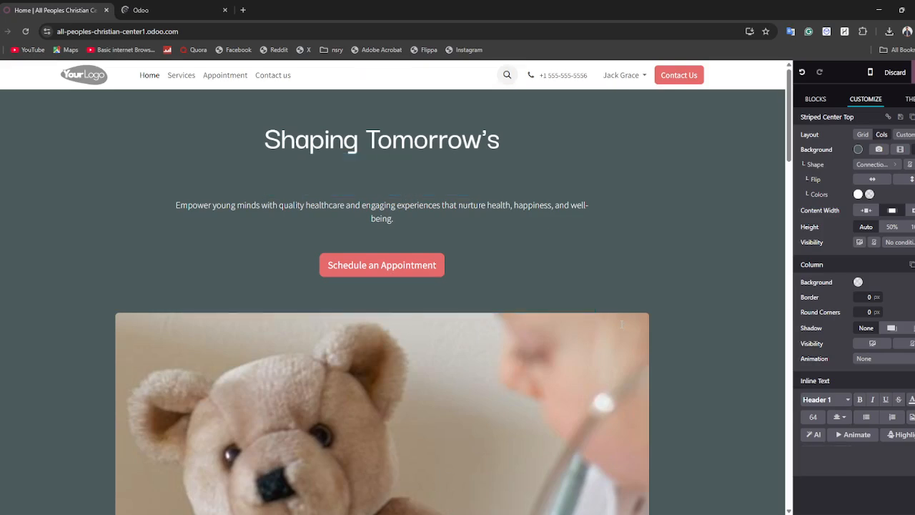
pyautogui.write('Hal')
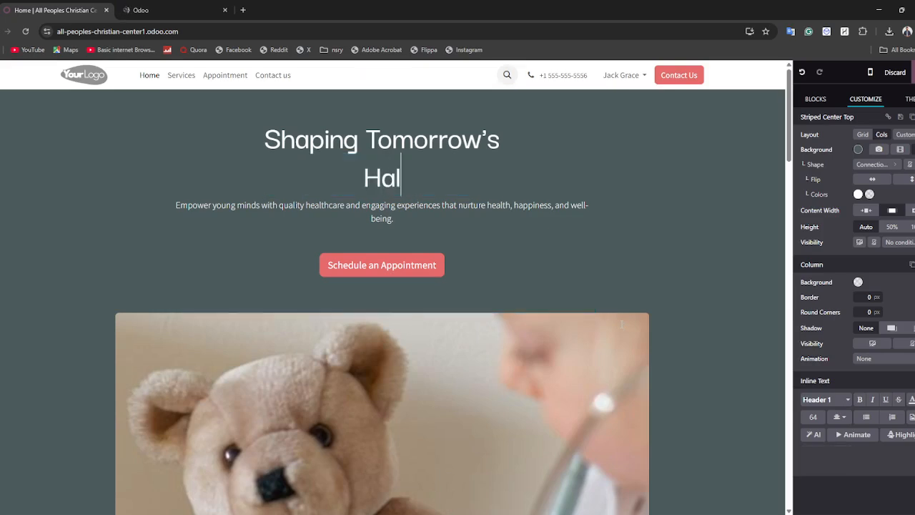
pyautogui.write('thy Kids')
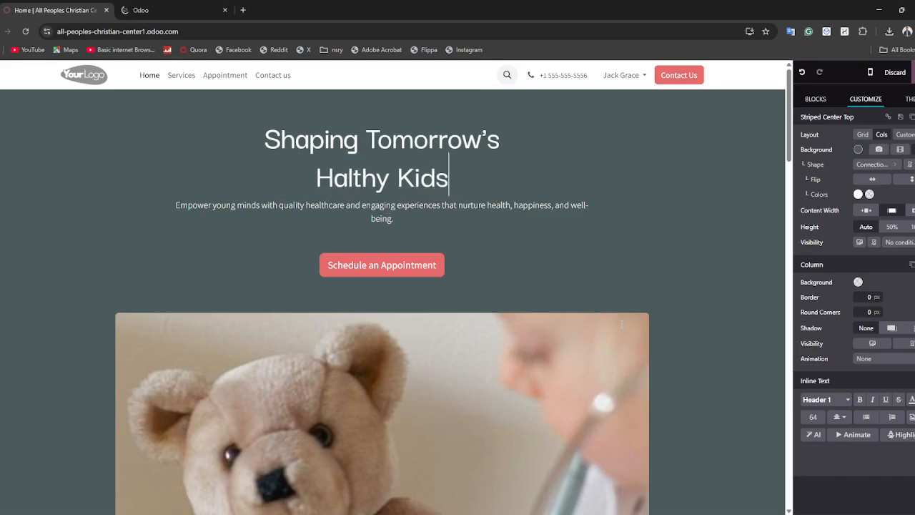
pyautogui.click(334, 177)
pyautogui.write('e')
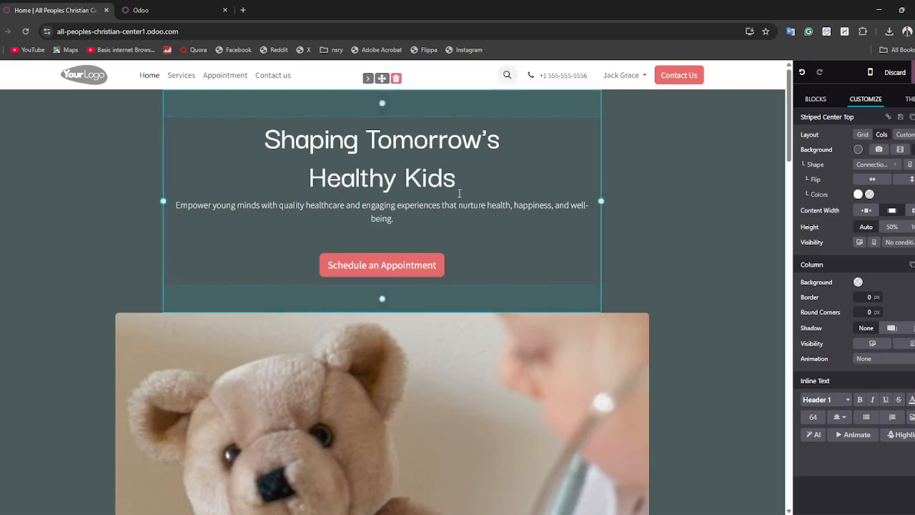
pyautogui.moveTo(456, 183); pyautogui.dragTo(303, 177)
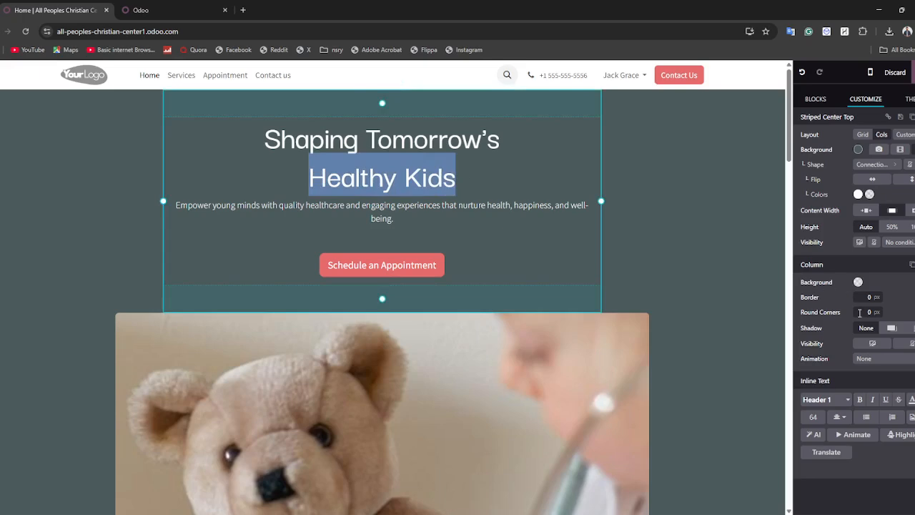
# Make 'Healthy Kids' a bold Display 1 heading and give the hero column a red background.
pyautogui.click(860, 400)
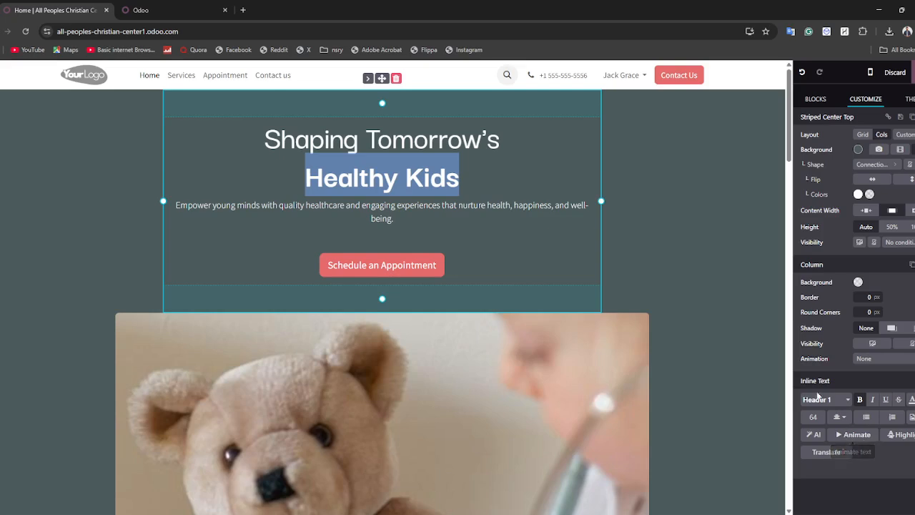
pyautogui.click(819, 402)
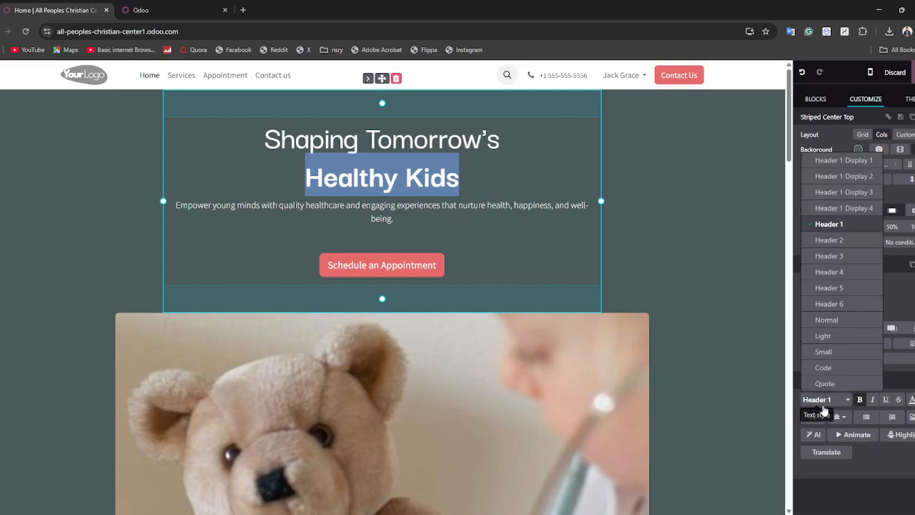
pyautogui.click(842, 160)
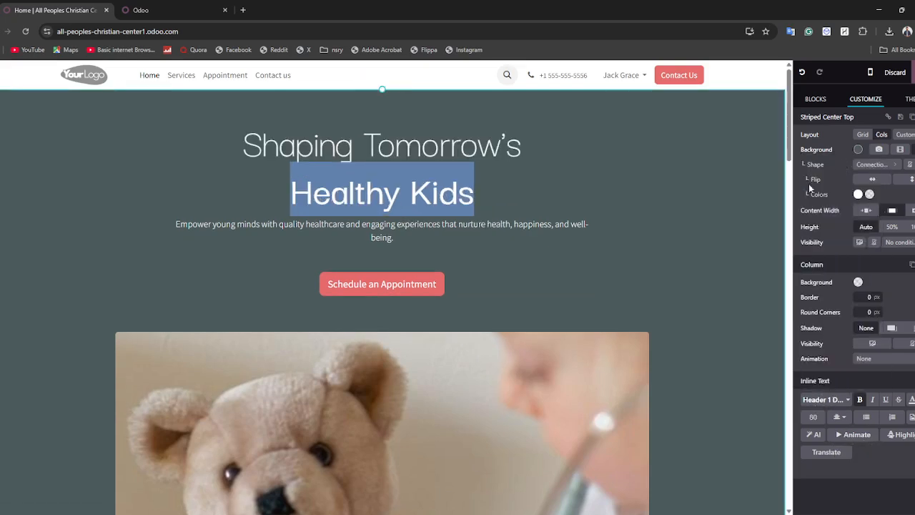
pyautogui.click(859, 283)
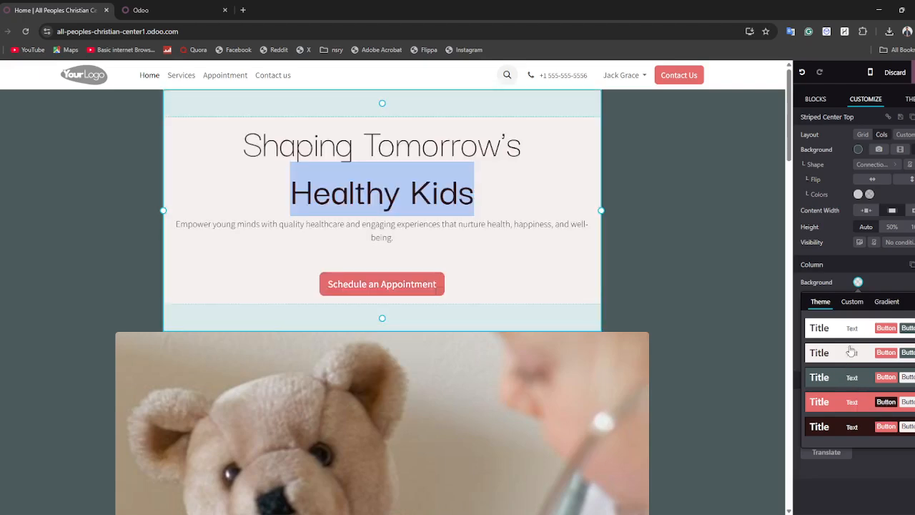
pyautogui.click(849, 349)
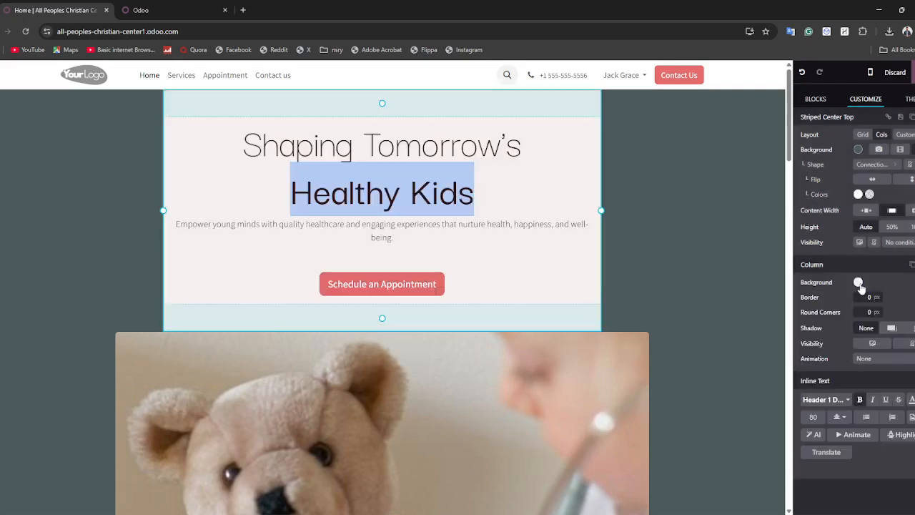
pyautogui.click(859, 283)
pyautogui.click(848, 402)
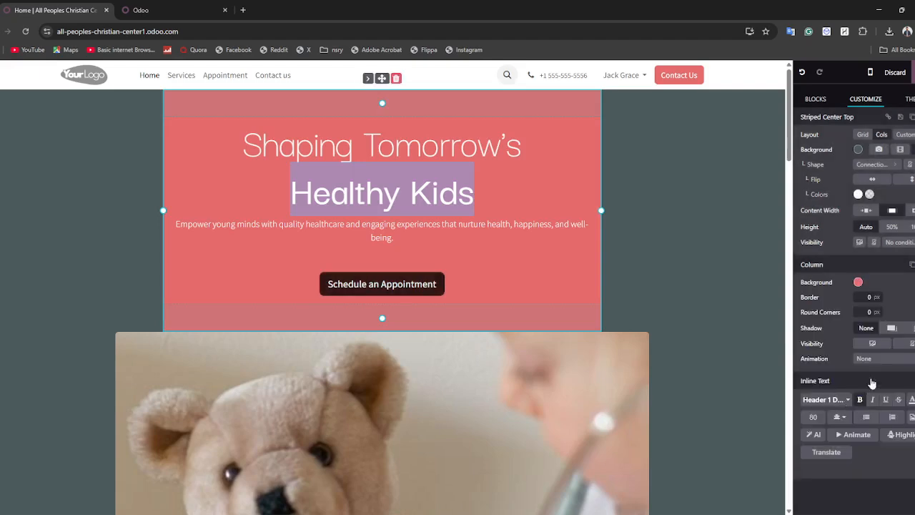
# Add a light-coloured shadow to the hero column.
pyautogui.click(902, 328)
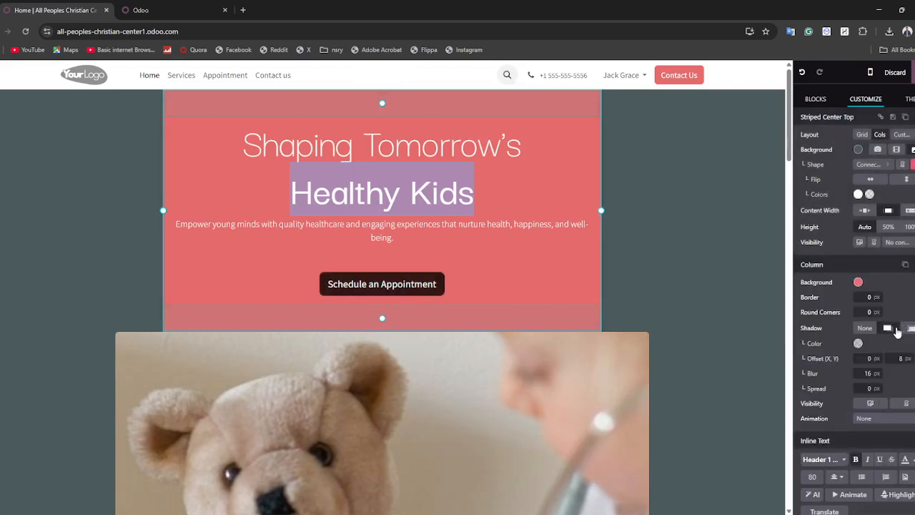
pyautogui.click(343, 224)
pyautogui.tripleClick(343, 225)
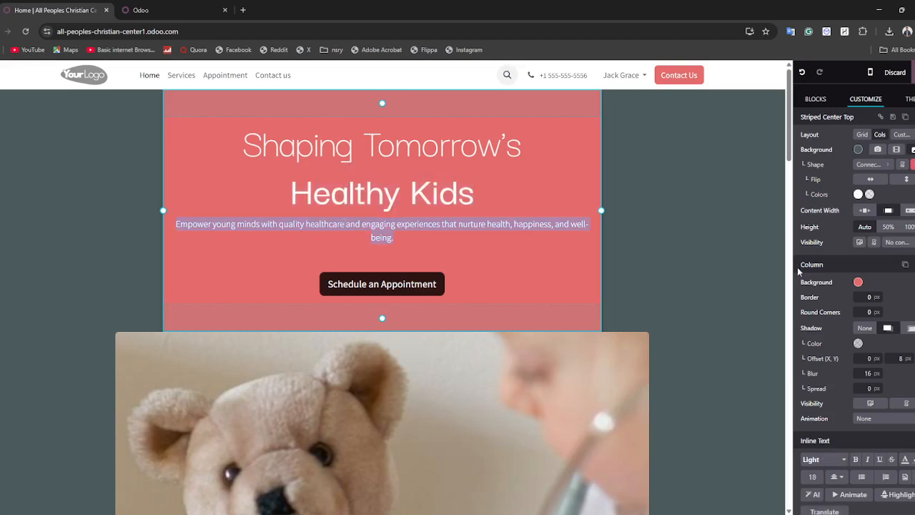
pyautogui.click(858, 343)
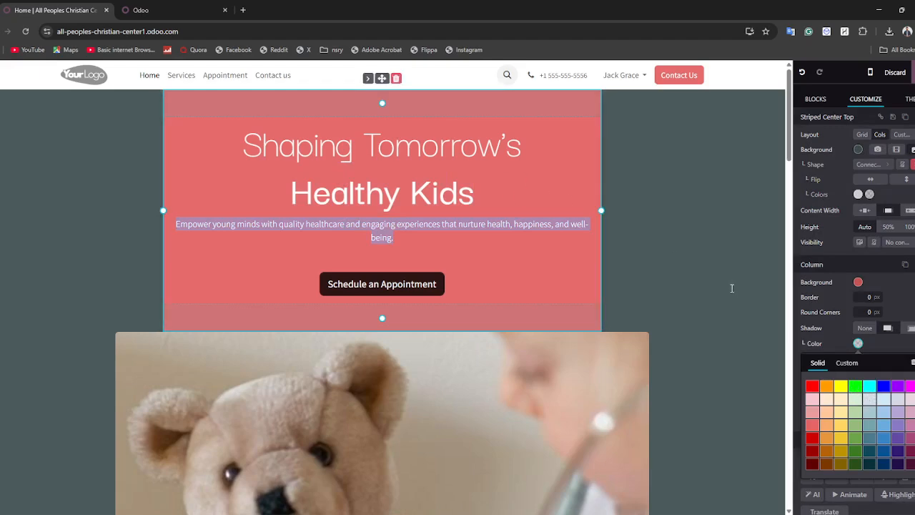
pyautogui.click(866, 418)
pyautogui.click(616, 312)
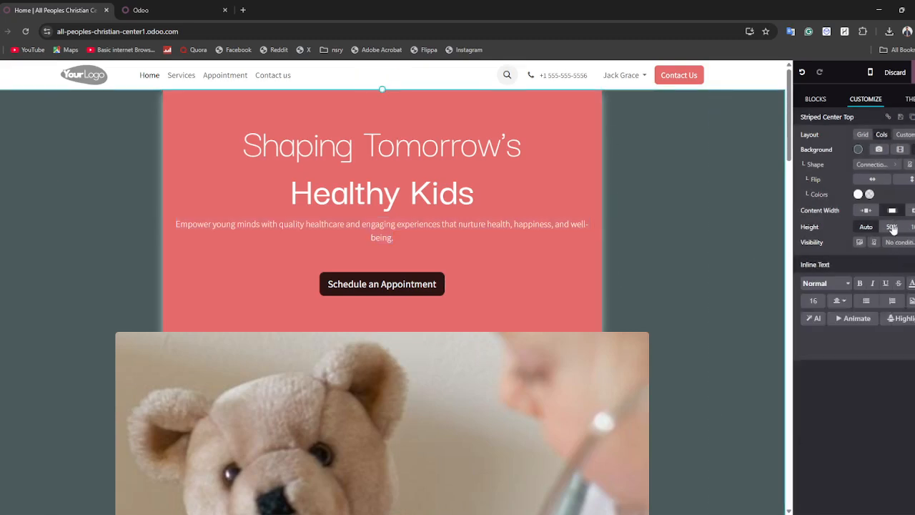
# Try a 50% hero section height, revert it to automatic, then open theme settings.
pyautogui.click(892, 227)
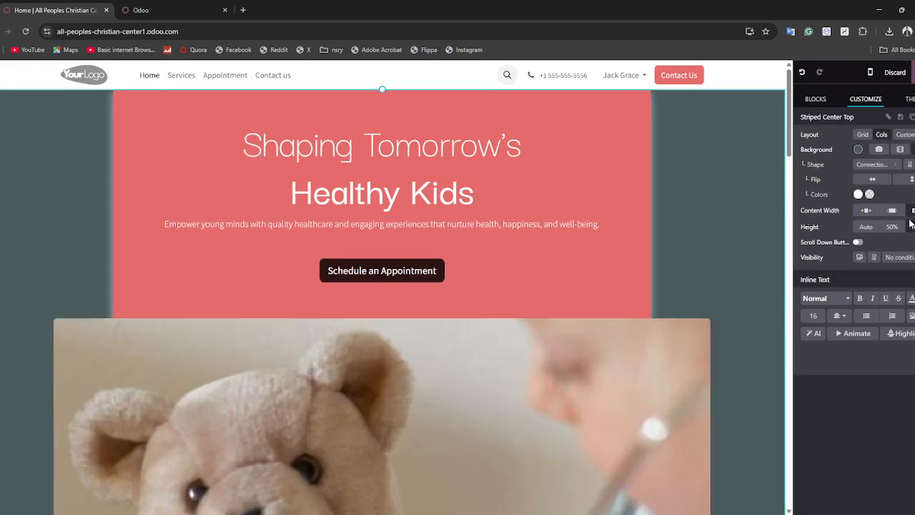
pyautogui.click(892, 229)
pyautogui.click(877, 228)
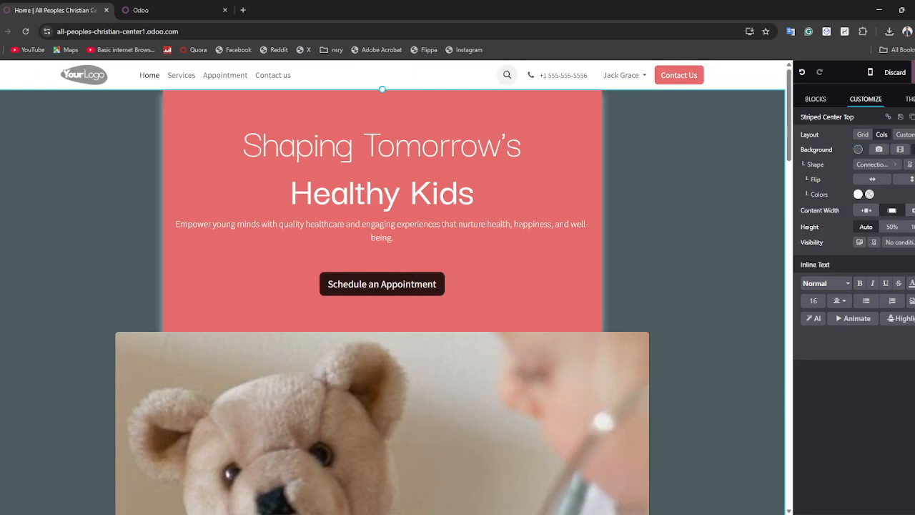
pyautogui.click(908, 99)
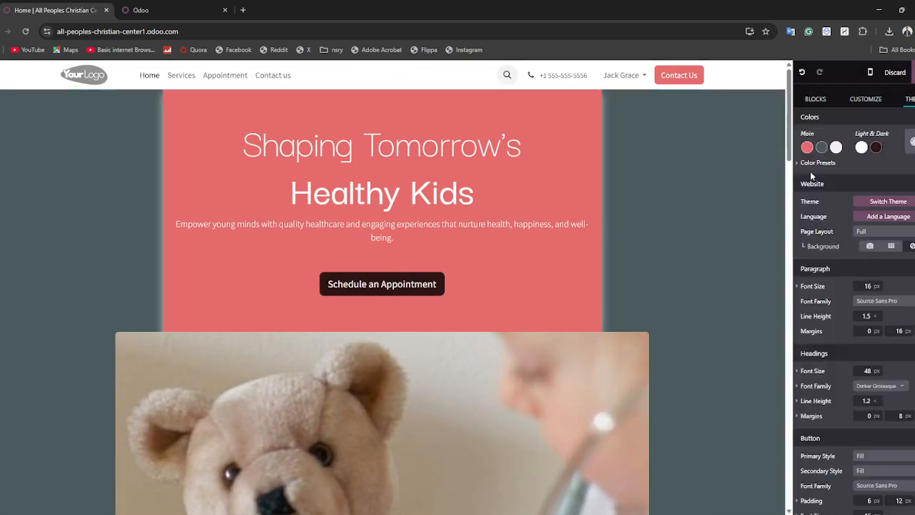
# Change the theme's dark colour to pink, turning the Schedule an Appointment button pale pink.
pyautogui.click(861, 148)
pyautogui.click(753, 230)
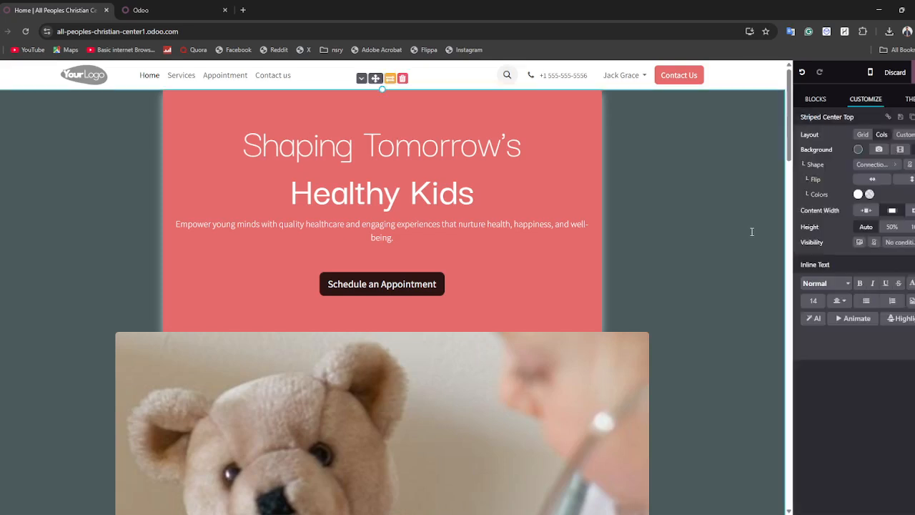
pyautogui.click(906, 98)
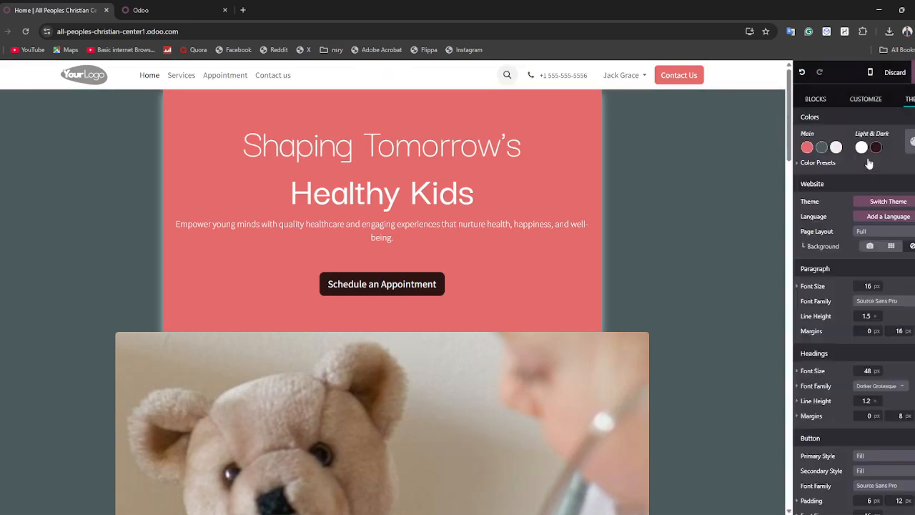
pyautogui.click(875, 148)
pyautogui.click(853, 189)
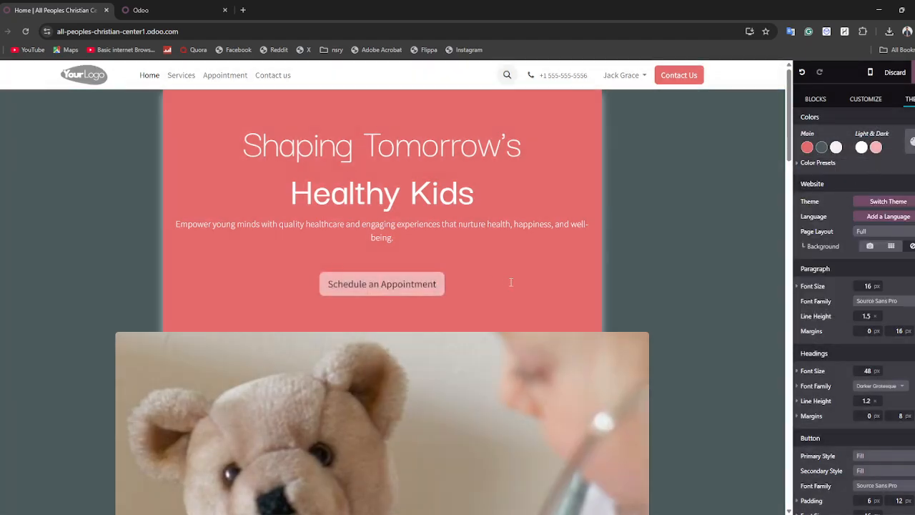
pyautogui.scroll(-10, 717, 218)
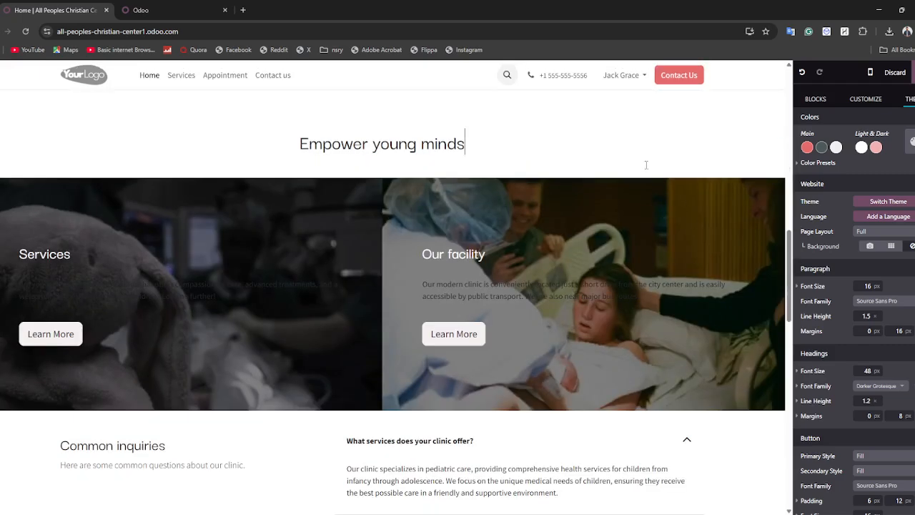
pyautogui.click(596, 244)
pyautogui.click(355, 222)
pyautogui.click(343, 281)
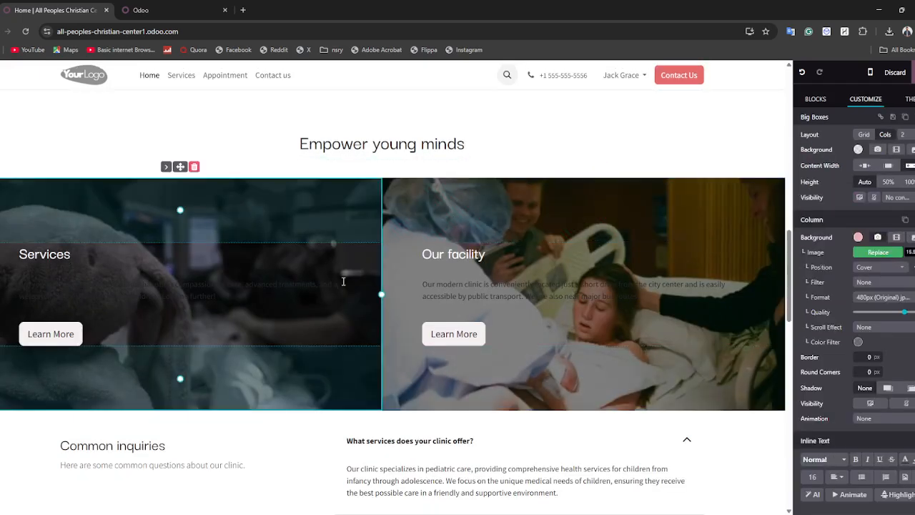
pyautogui.click(862, 135)
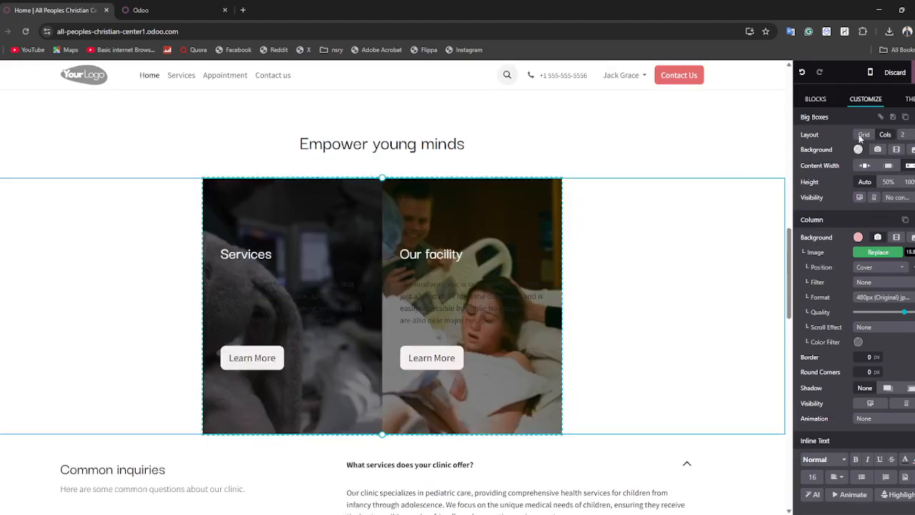
pyautogui.click(492, 389)
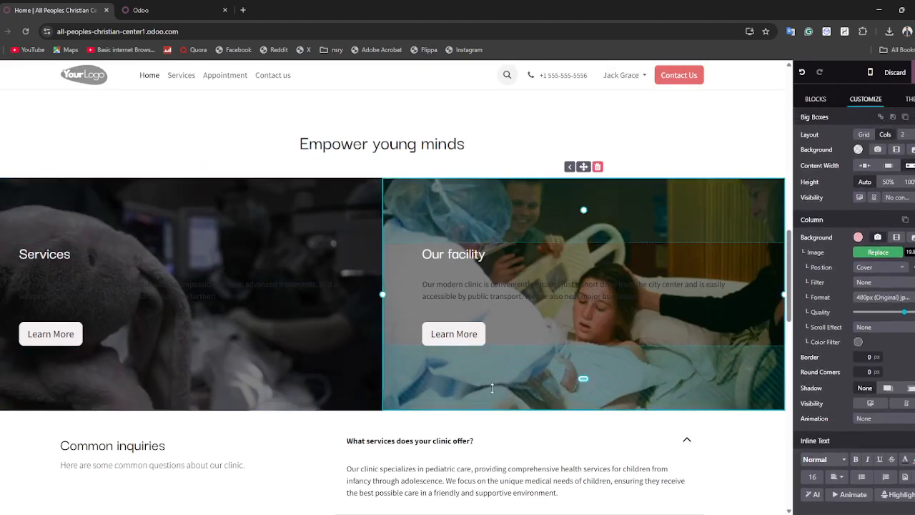
pyautogui.rightClick(516, 216)
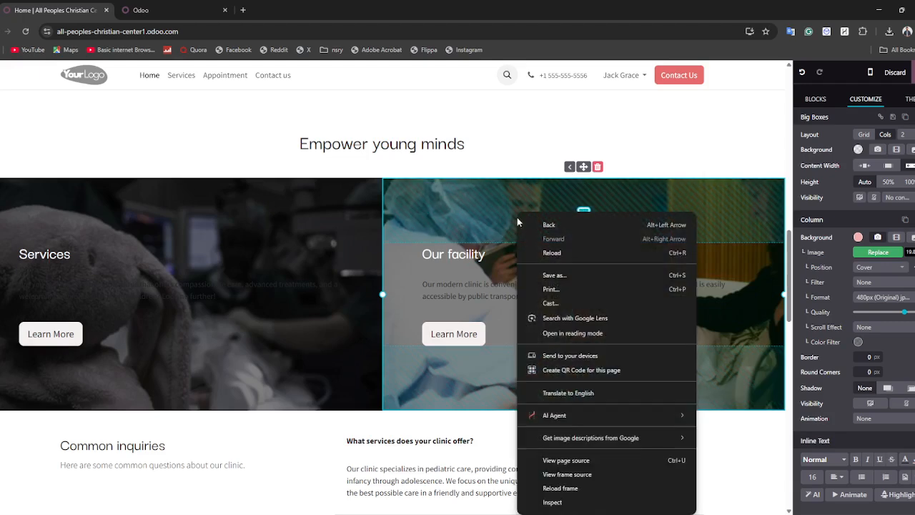
pyautogui.click(583, 168)
pyautogui.click(598, 167)
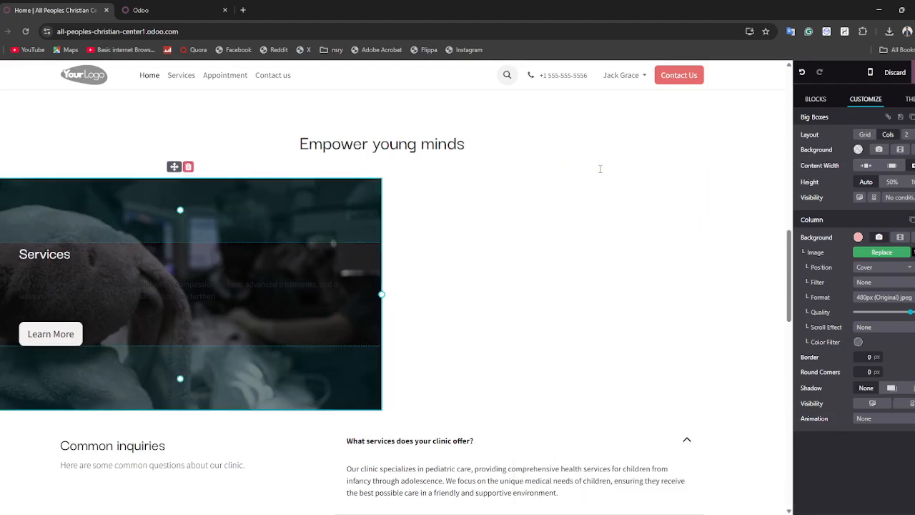
pyautogui.click(802, 71)
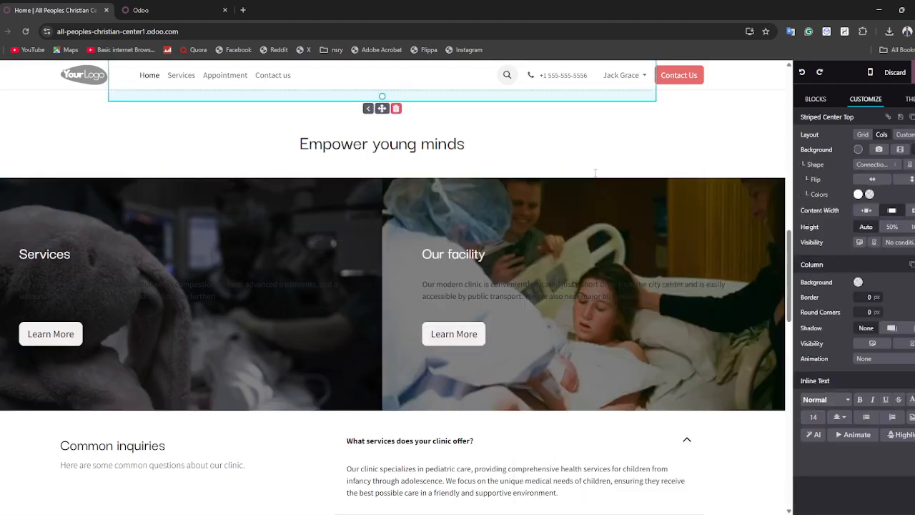
pyautogui.scroll(-6, 226, 255)
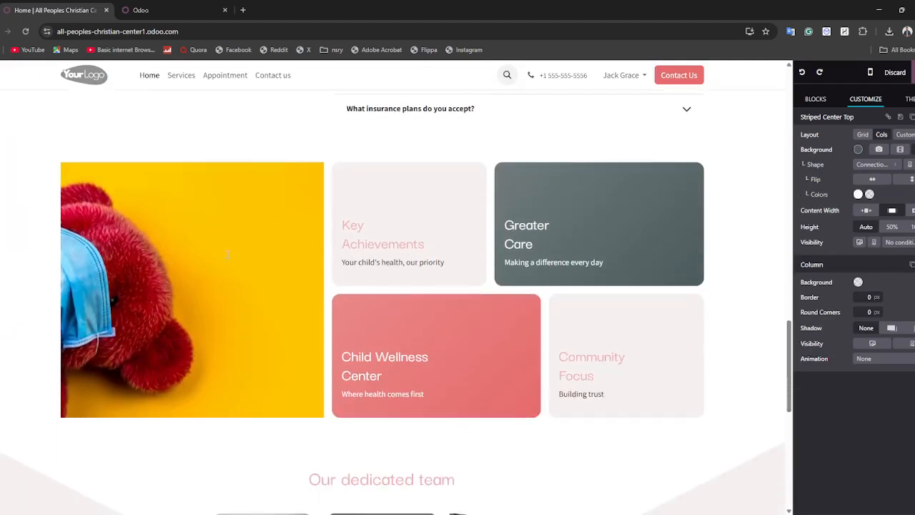
# Replace the red teddy bear picture with the uploaded 375354732791873540.png image of a girl in space.
pyautogui.doubleClick(225, 254)
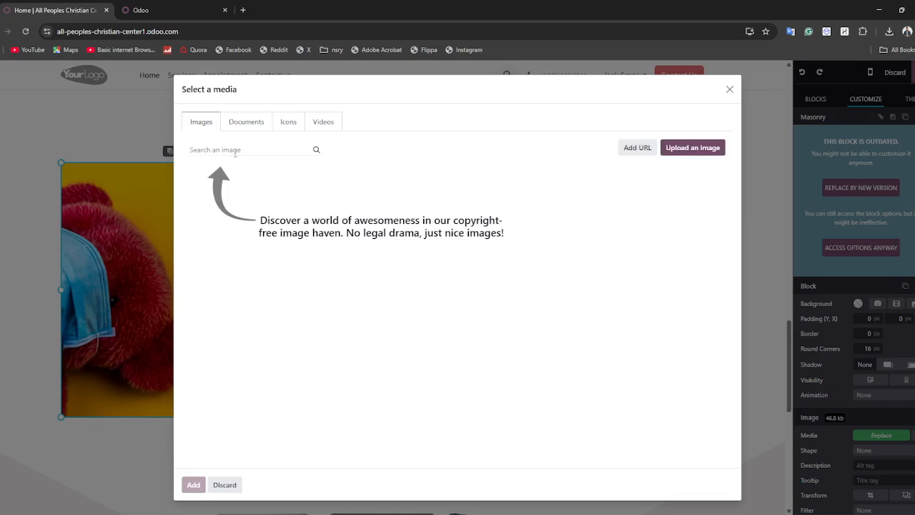
pyautogui.click(681, 147)
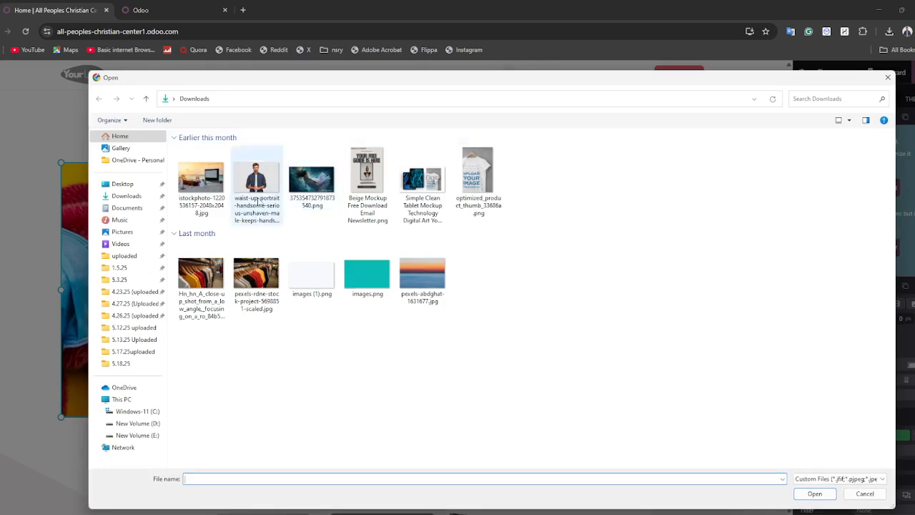
pyautogui.click(303, 198)
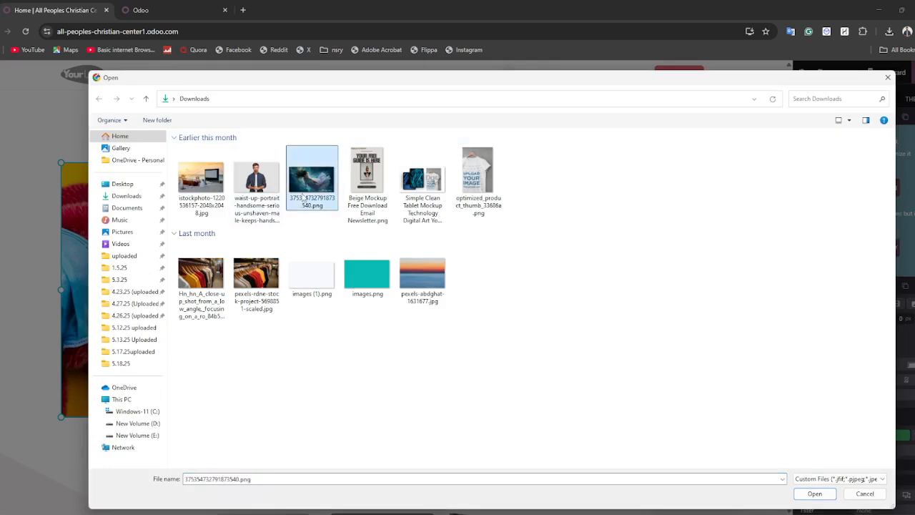
pyautogui.click(815, 493)
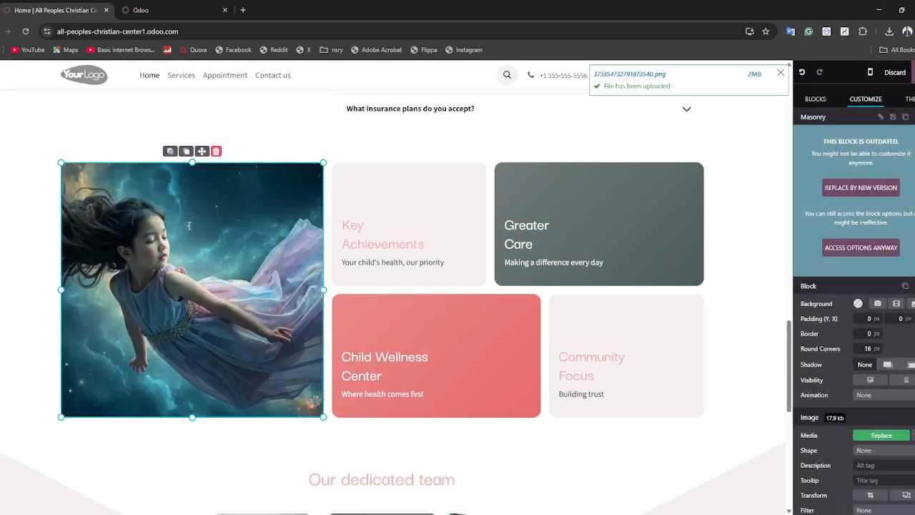
pyautogui.scroll(-3, 178, 343)
# Swap the first 'Our dedicated team' portrait for the uploaded whatsapp-logo_1080029-96.avif document.
pyautogui.click(139, 351)
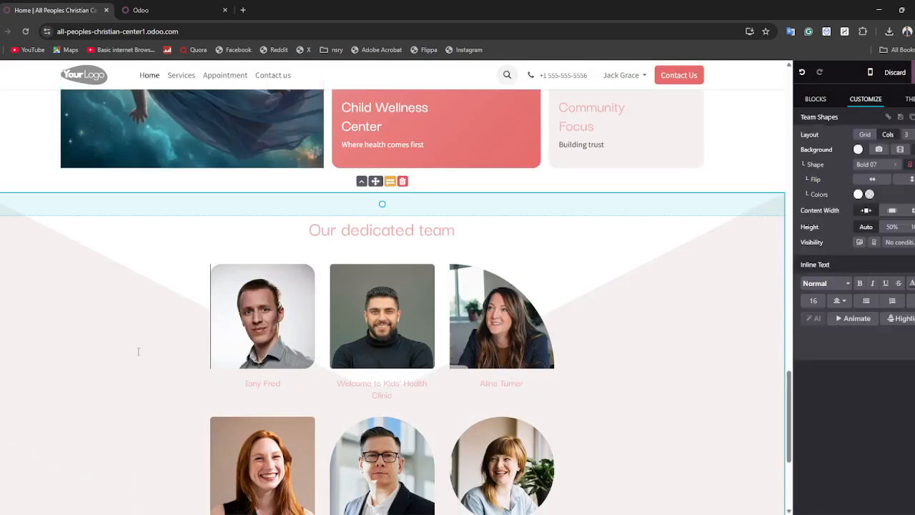
pyautogui.doubleClick(235, 323)
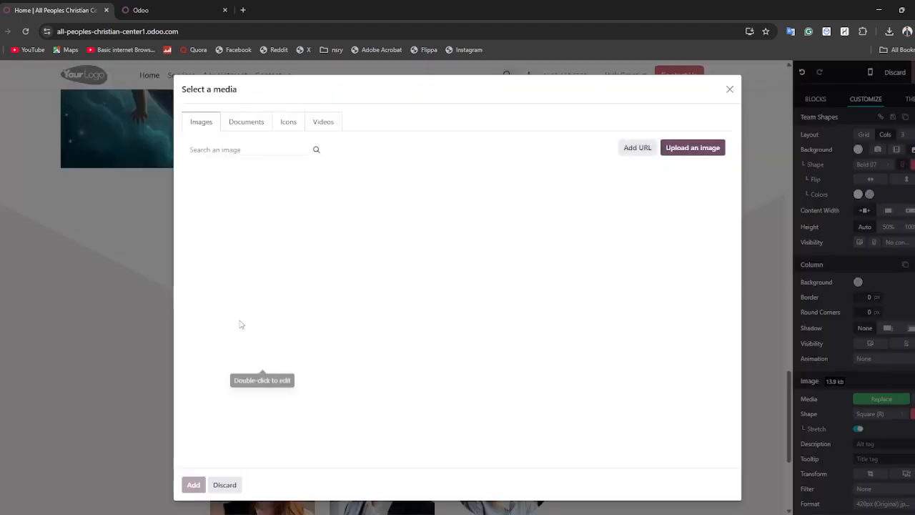
pyautogui.click(247, 123)
pyautogui.click(690, 149)
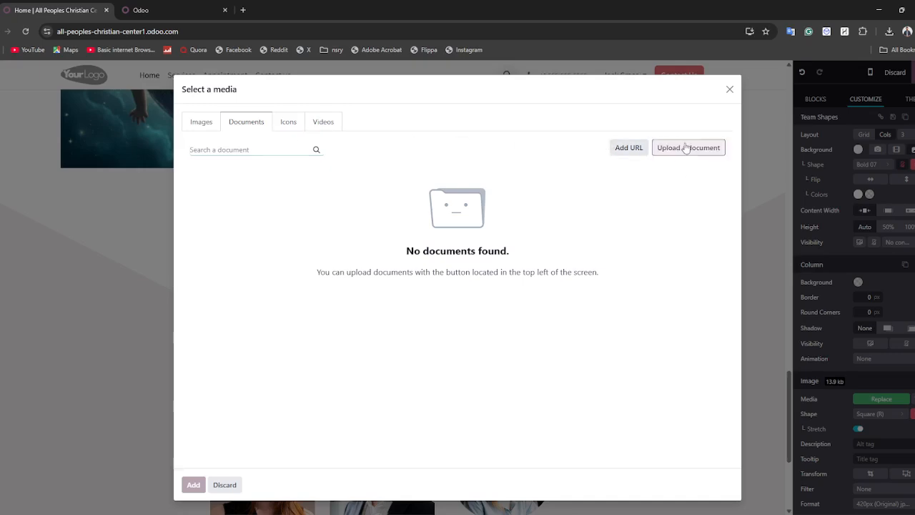
pyautogui.click(197, 273)
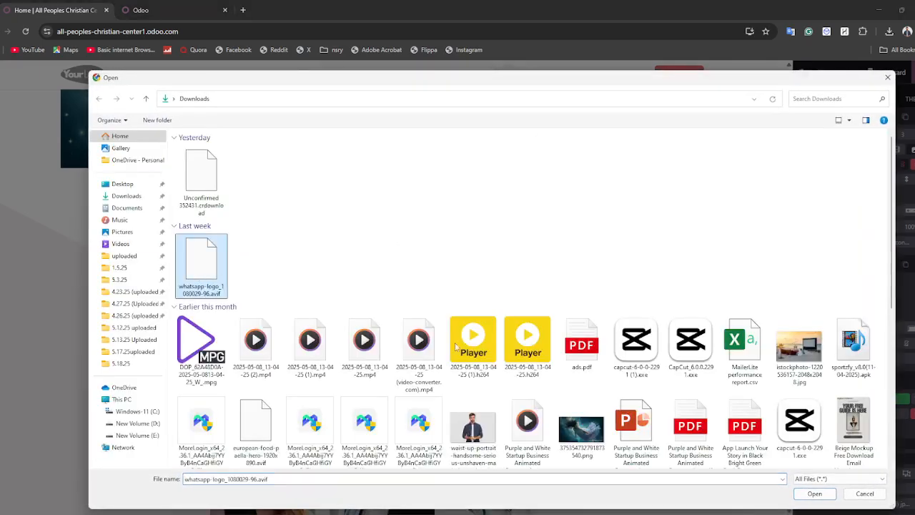
pyautogui.click(815, 496)
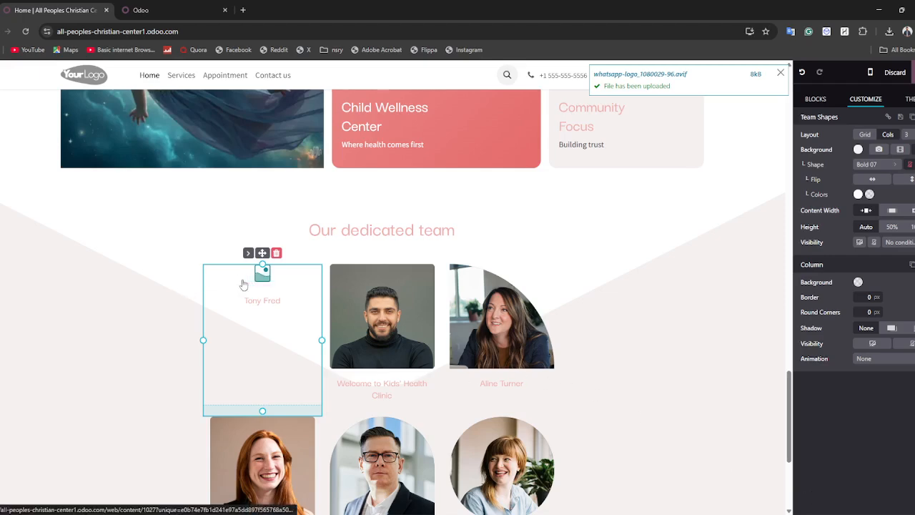
pyautogui.click(388, 266)
pyautogui.scroll(10, 388, 266)
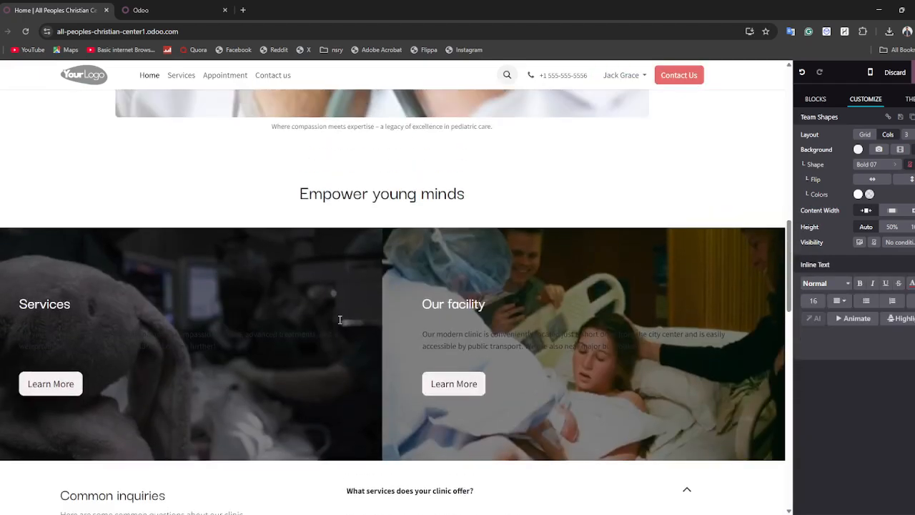
# Select the Services description paragraph under 'Empower young minds' and colour its text white.
pyautogui.click(146, 341)
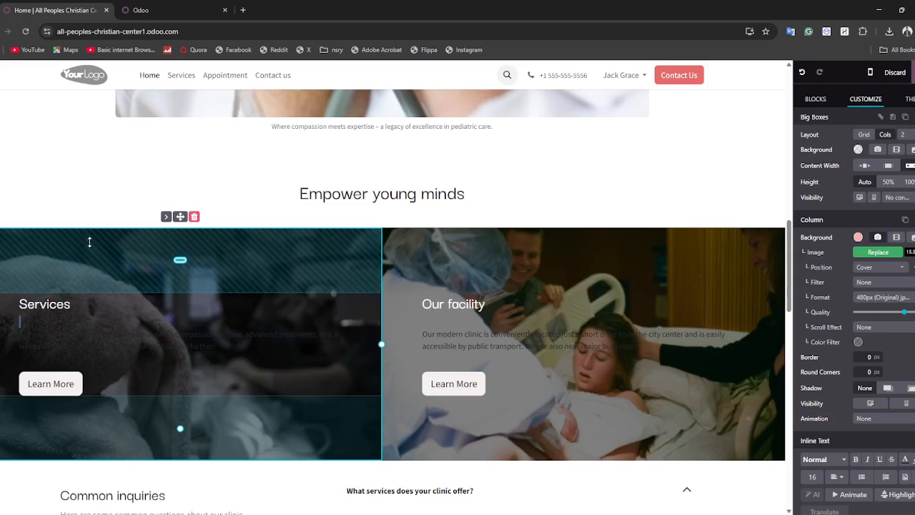
pyautogui.rightClick(50, 428)
pyautogui.click(32, 272)
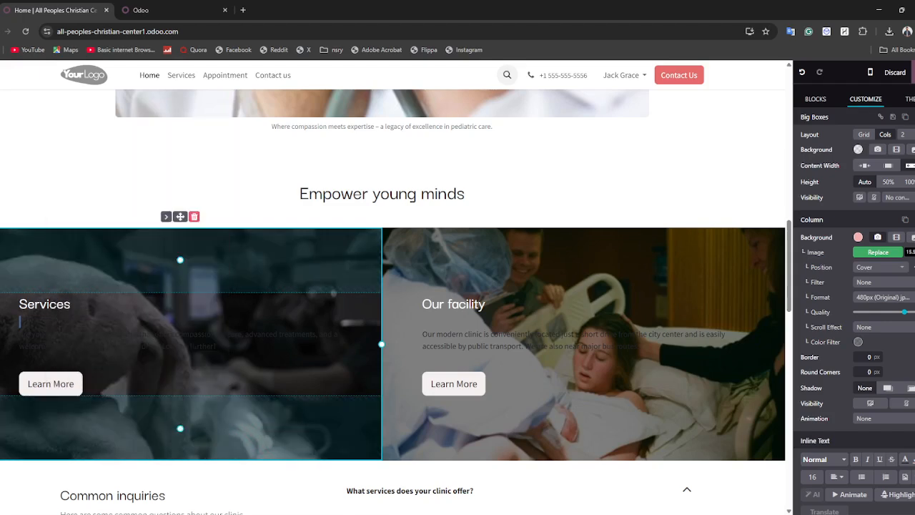
pyautogui.click(43, 161)
pyautogui.click(20, 302)
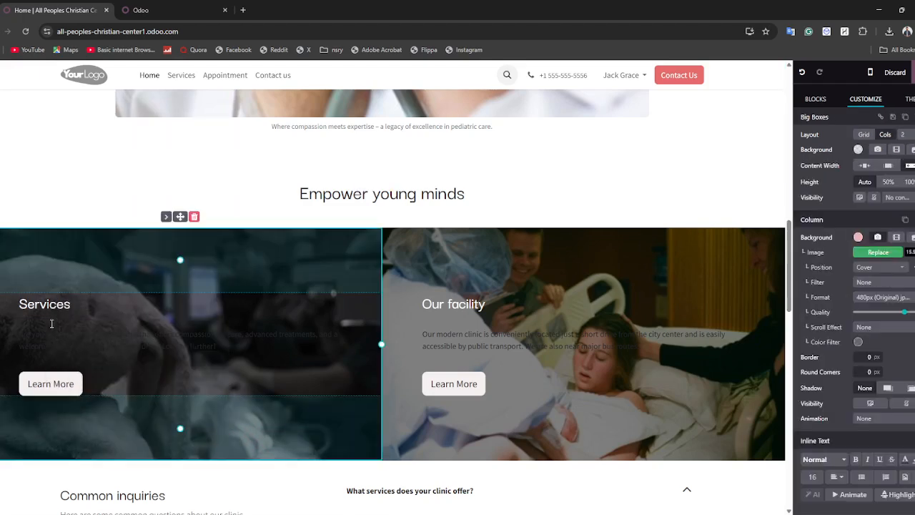
pyautogui.moveTo(57, 336); pyautogui.dragTo(45, 309)
pyautogui.tripleClick(153, 335)
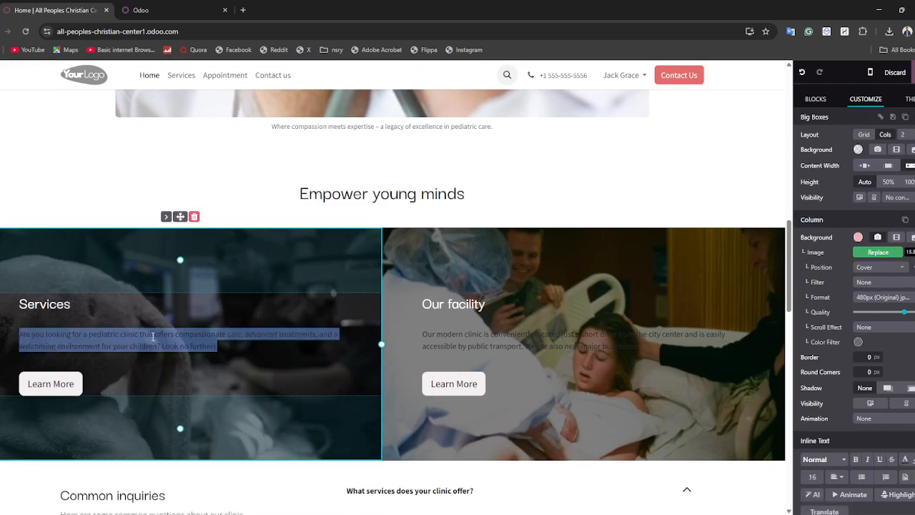
pyautogui.scroll(-1, 896, 382)
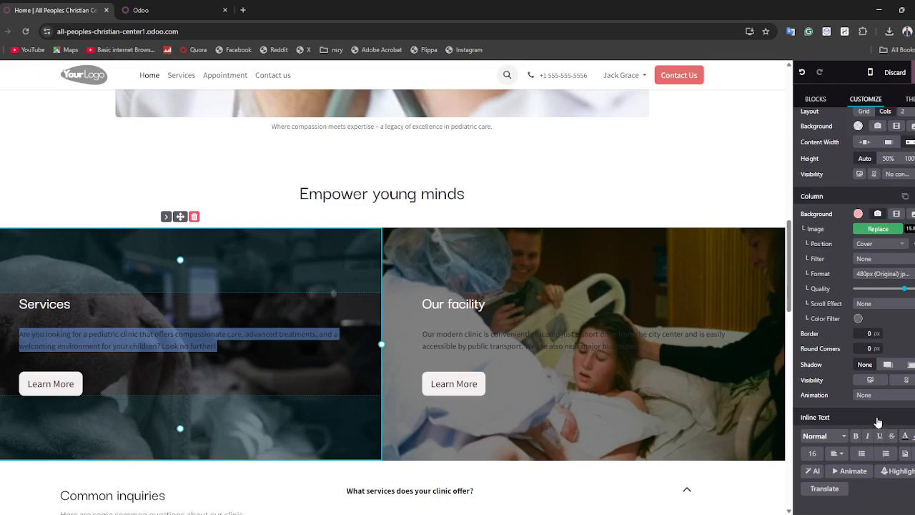
pyautogui.click(905, 439)
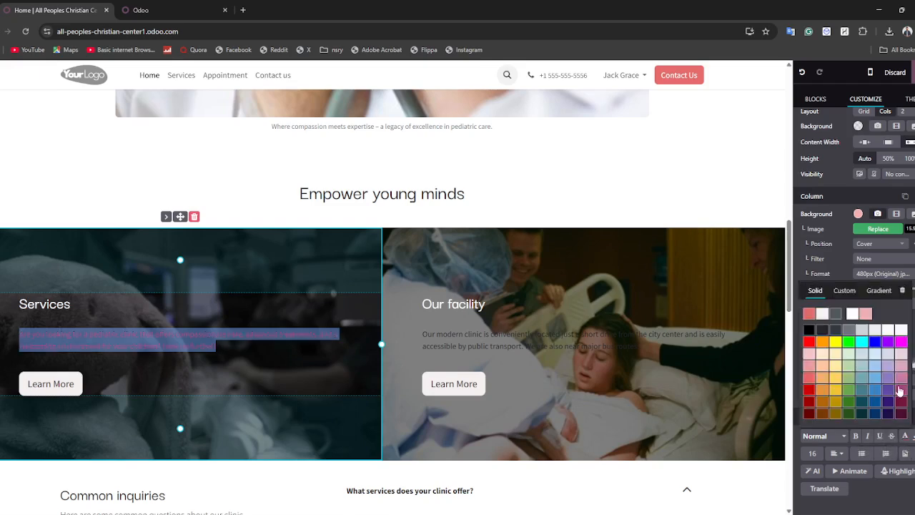
pyautogui.click(900, 329)
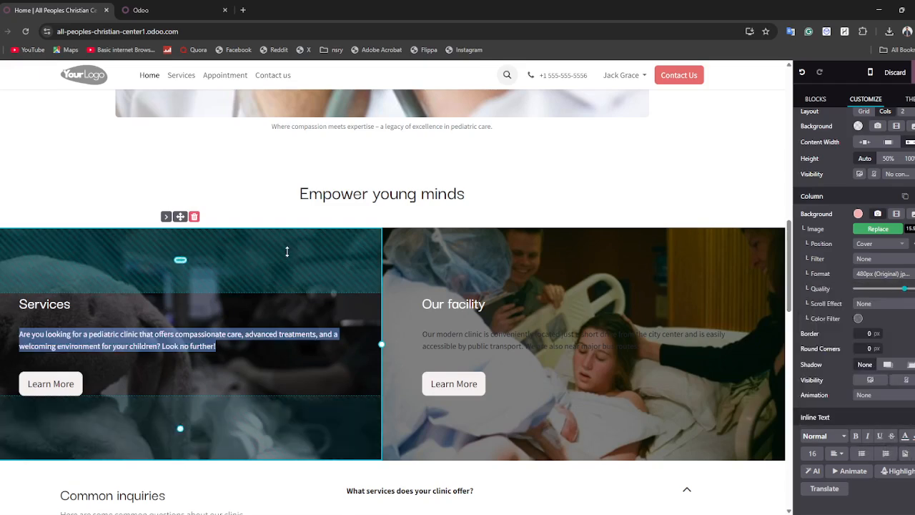
pyautogui.scroll(-6, 348, 304)
pyautogui.scroll(-1, 348, 304)
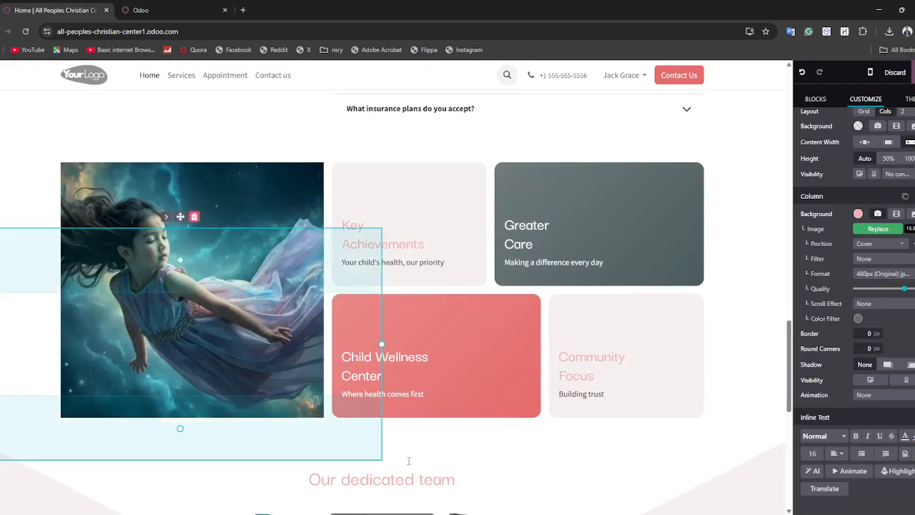
# Copy the footer Facebook icon beside the company text, change the original to a tag icon, and save.
pyautogui.scroll(-6, 126, 352)
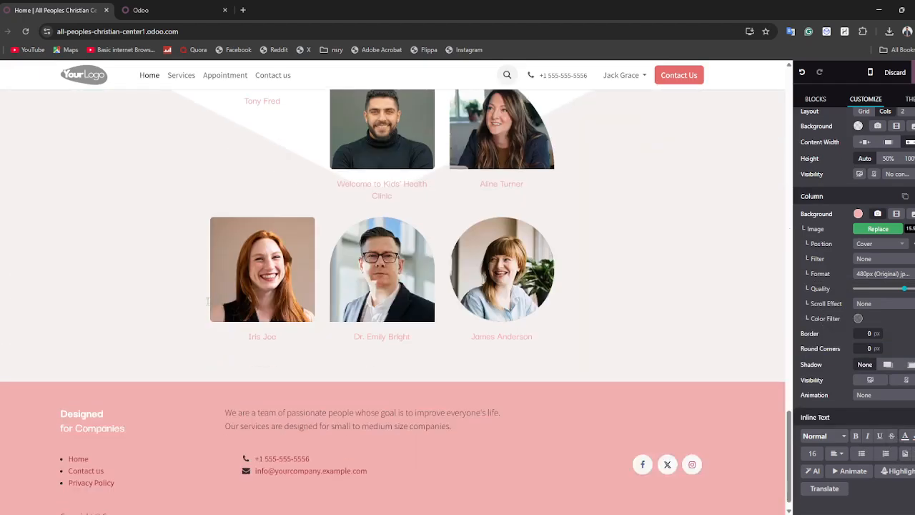
pyautogui.scroll(-1, 204, 438)
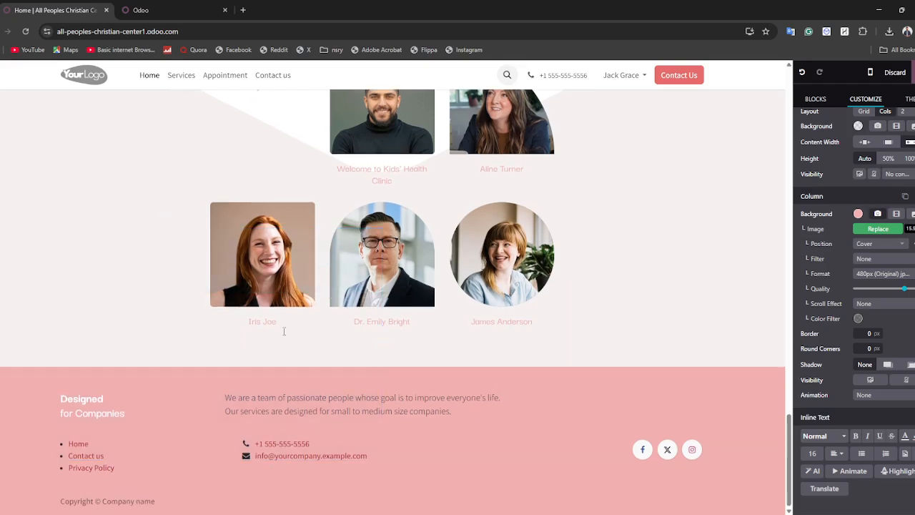
pyautogui.click(642, 450)
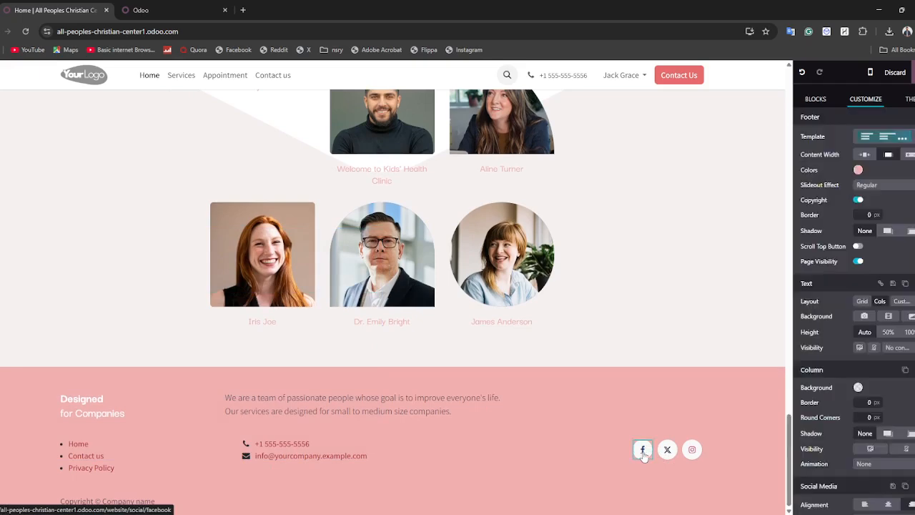
pyautogui.moveTo(643, 449); pyautogui.dragTo(644, 442)
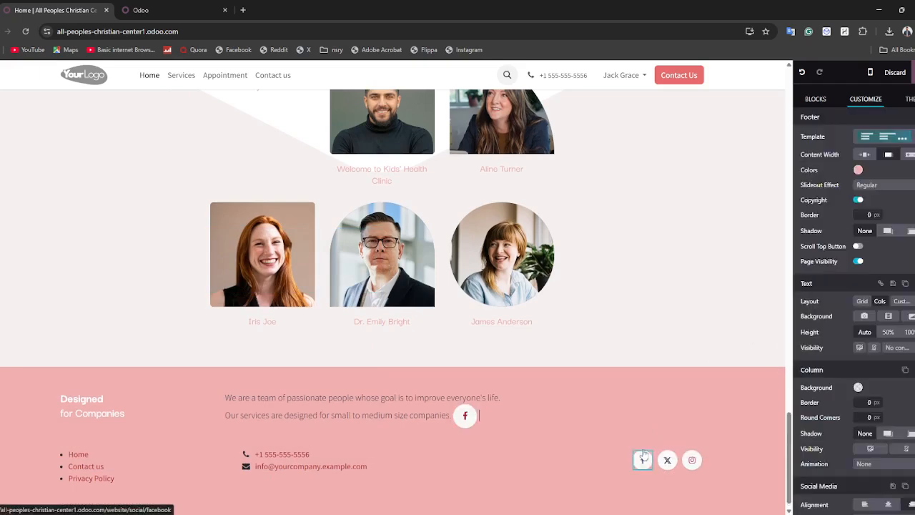
pyautogui.doubleClick(642, 459)
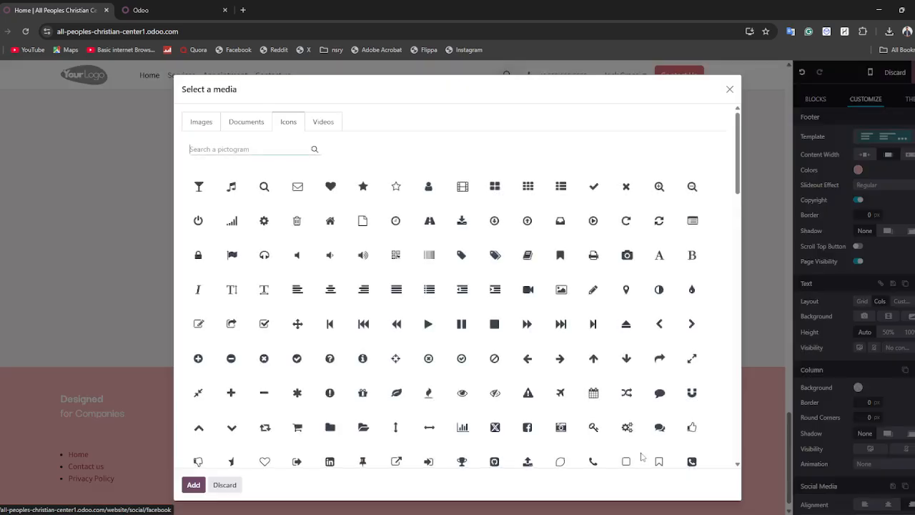
pyautogui.click(462, 255)
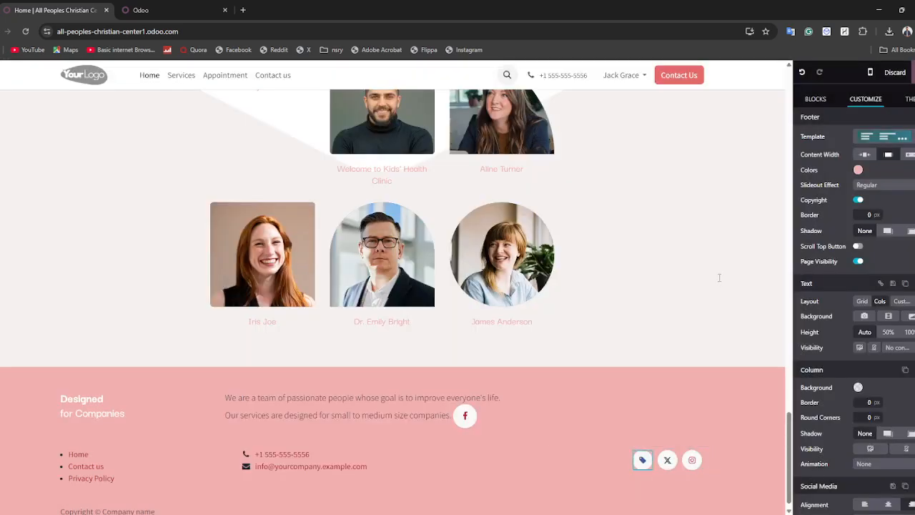
pyautogui.click(910, 72)
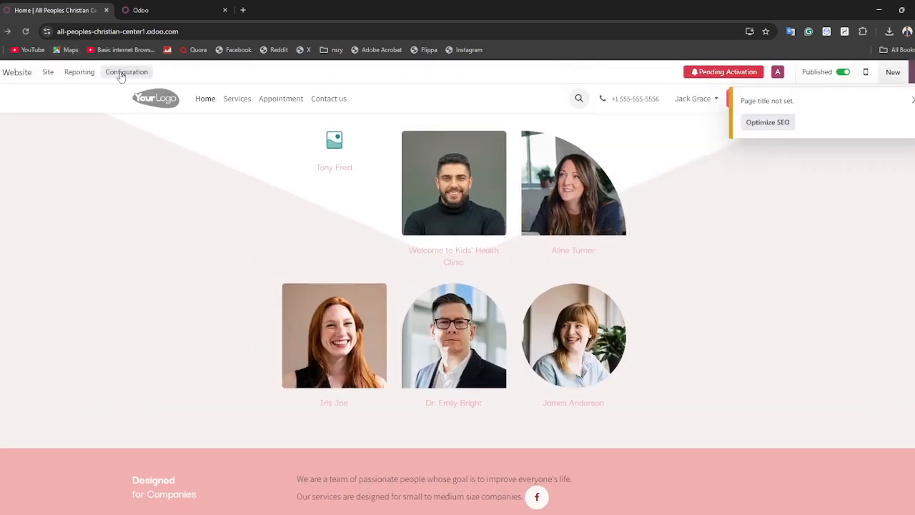
# From the website's domain name setup, resend the database activation link to the corrected e-mail address.
pyautogui.click(118, 73)
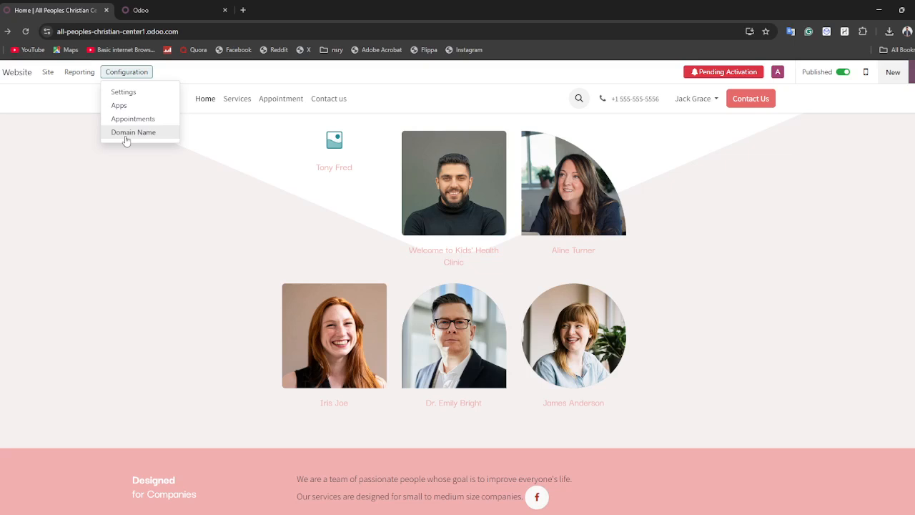
pyautogui.click(126, 136)
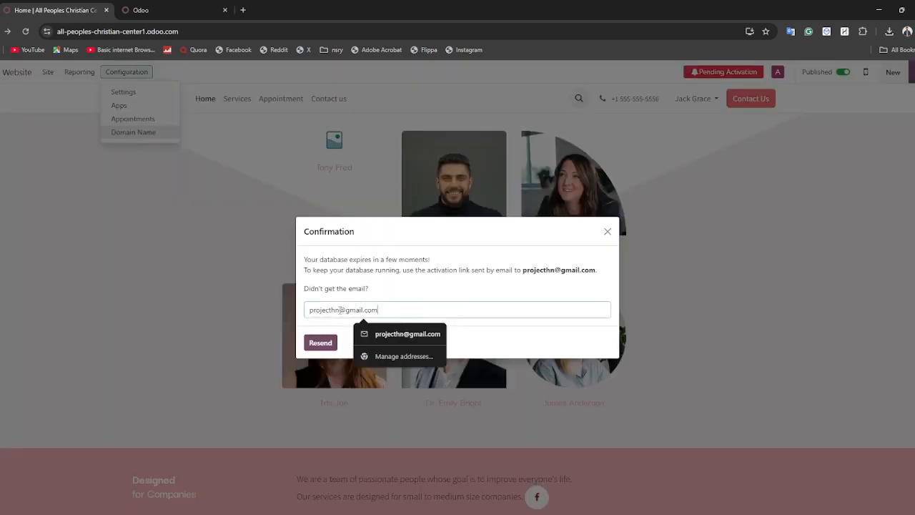
pyautogui.write('1')
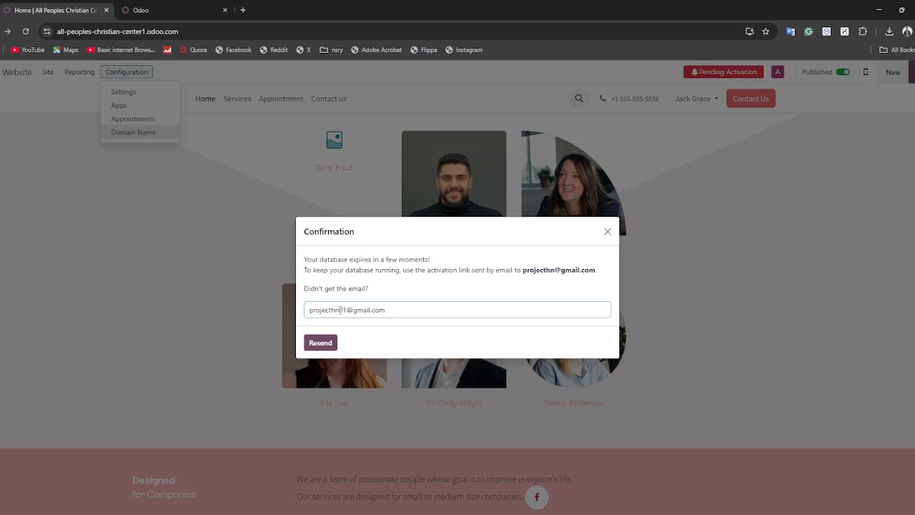
pyautogui.click(314, 340)
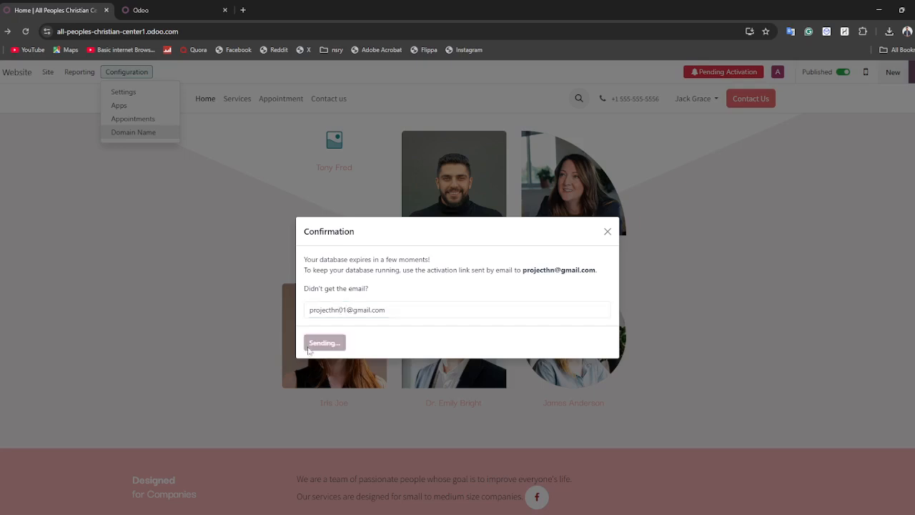
pyautogui.click(175, 10)
# Search for 'gmail' from the address bar and open the Gmail login result.
pyautogui.click(183, 29)
pyautogui.write('g')
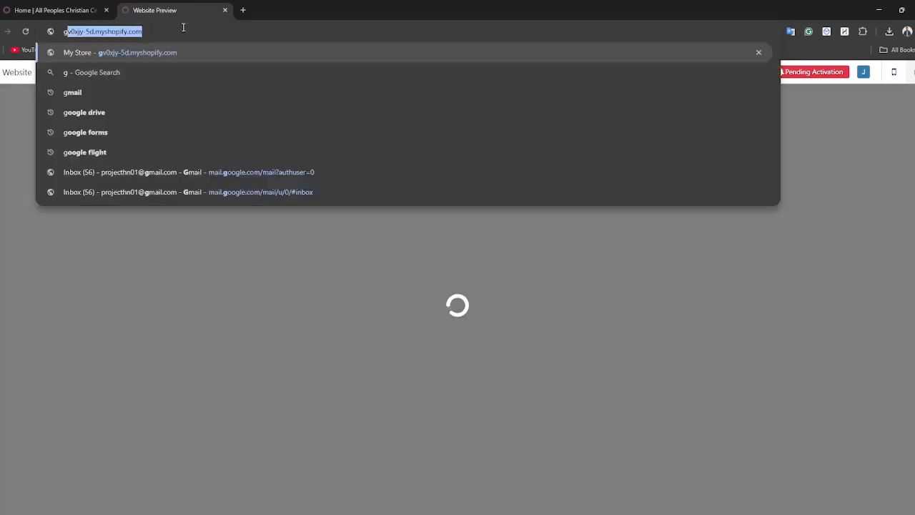
pyautogui.write('mail')
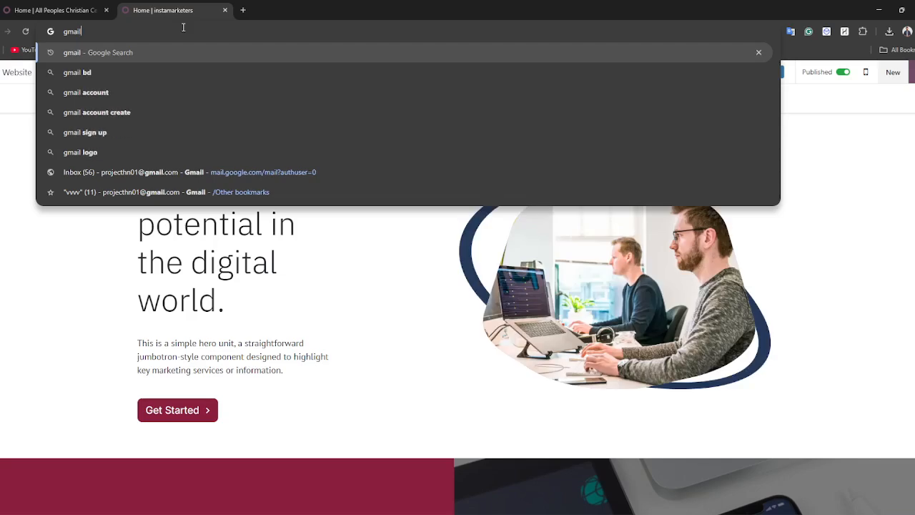
pyautogui.press('Return')
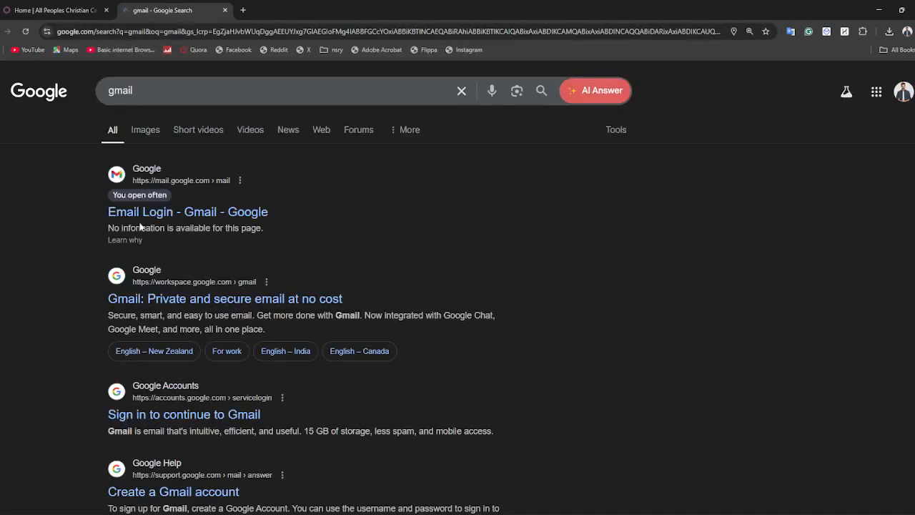
pyautogui.click(133, 210)
# Open the Odoo Online activation email and follow its 'Click to activate your database' link.
pyautogui.click(30, 4)
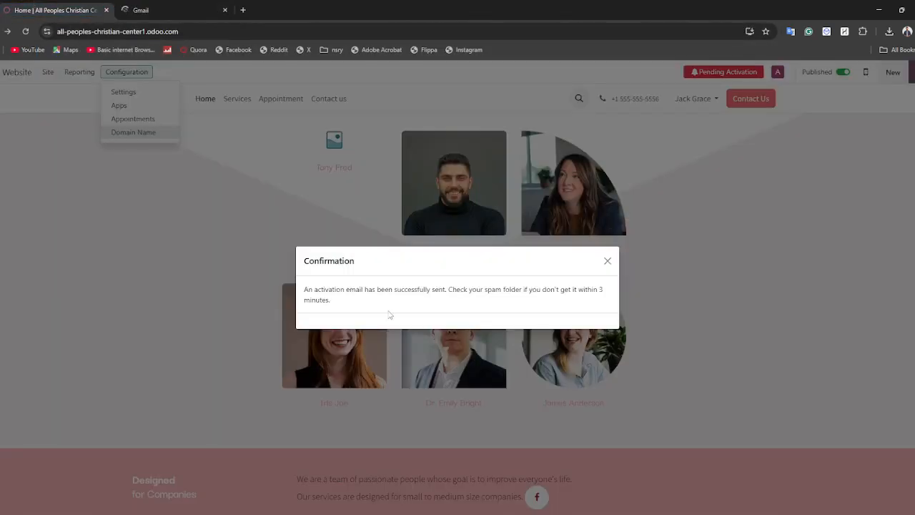
pyautogui.click(150, 8)
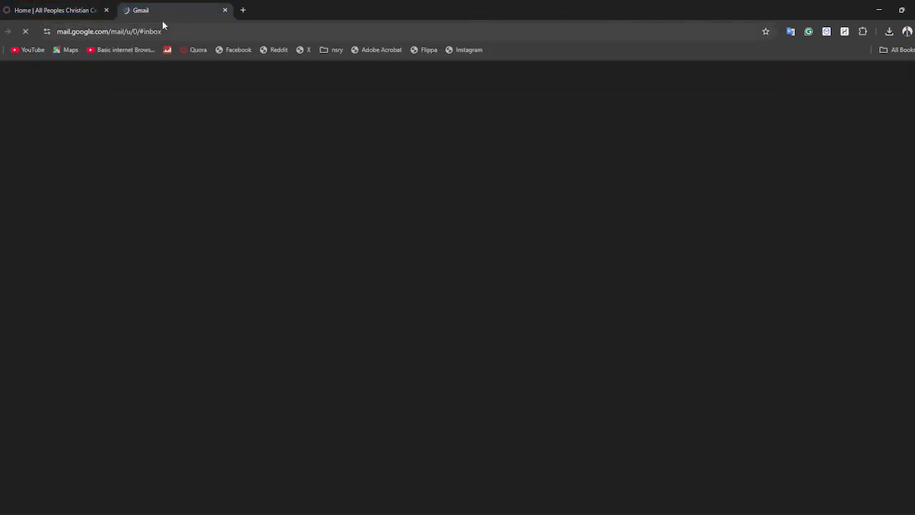
pyautogui.click(72, 9)
pyautogui.click(140, 13)
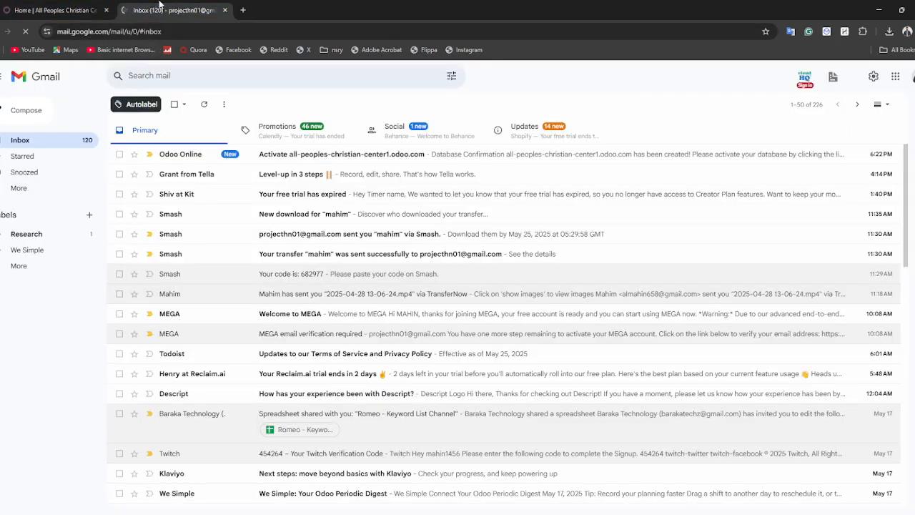
pyautogui.click(221, 154)
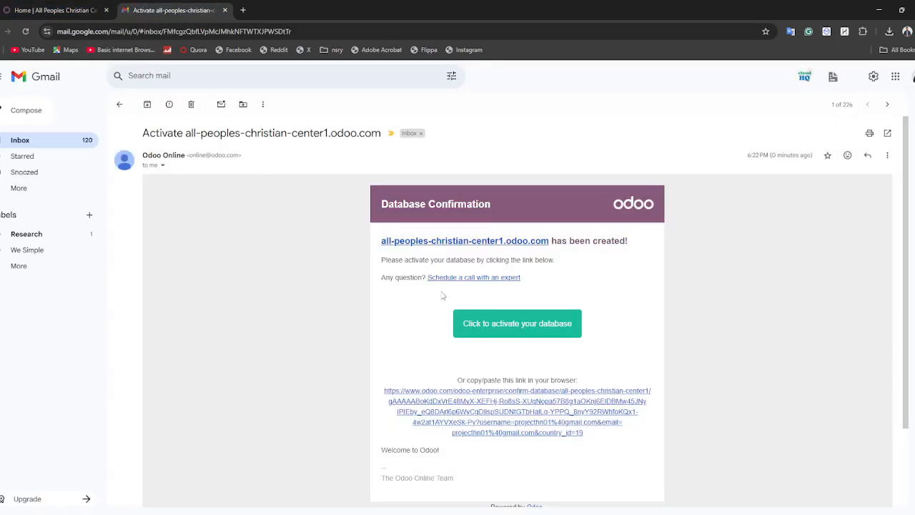
pyautogui.click(489, 325)
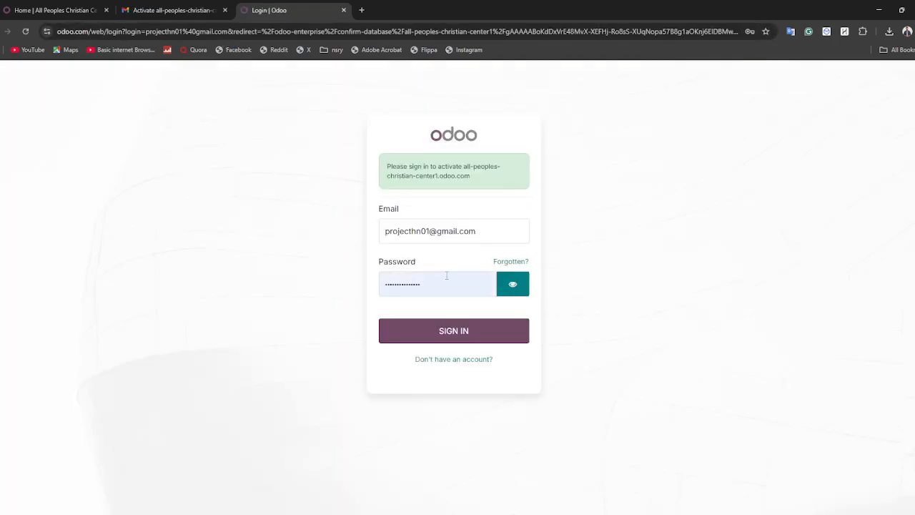
# Sign in on the Odoo login page to activate the database.
pyautogui.click(467, 329)
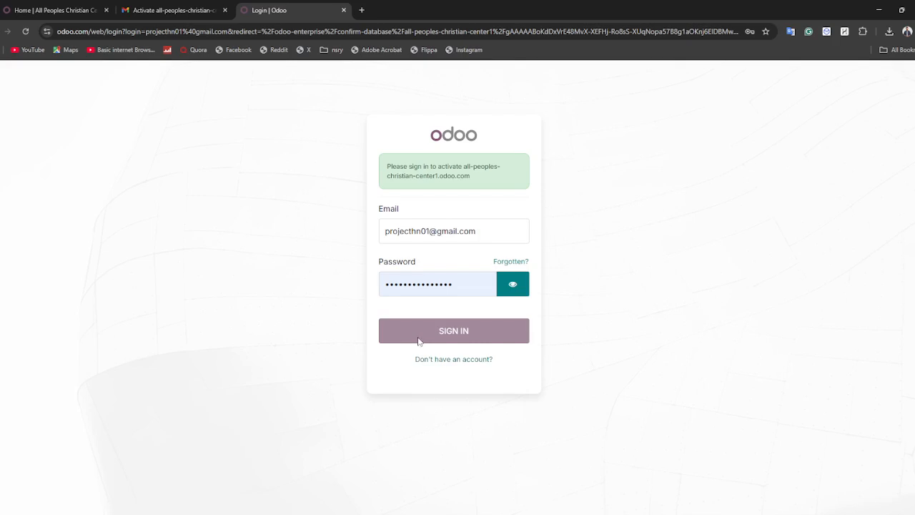
pyautogui.click(10, 5)
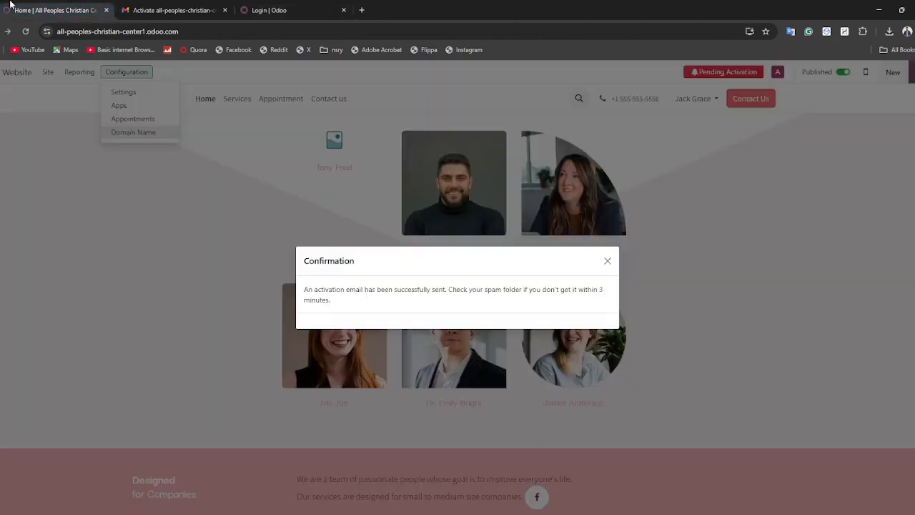
pyautogui.click(290, 10)
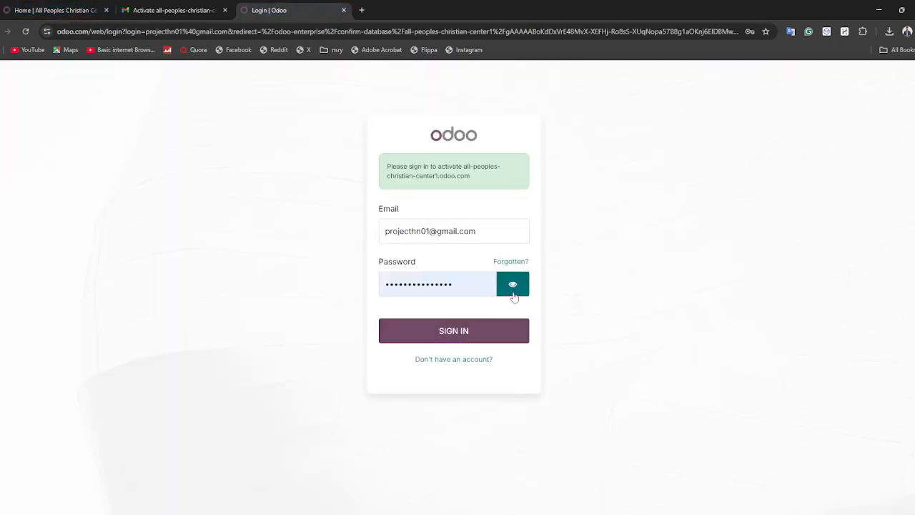
pyautogui.click(488, 334)
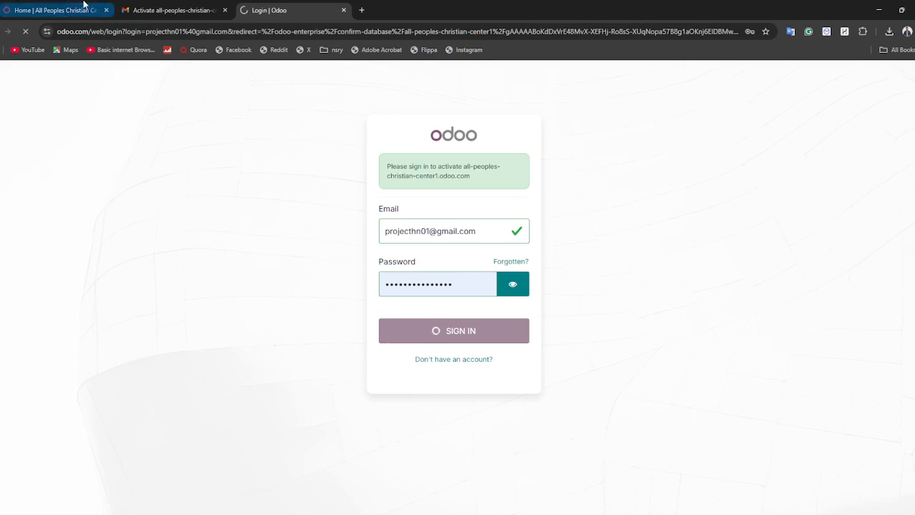
# Skip inviting colleagues in the activation wizard and reach the All done! confirmation.
pyautogui.click(83, 9)
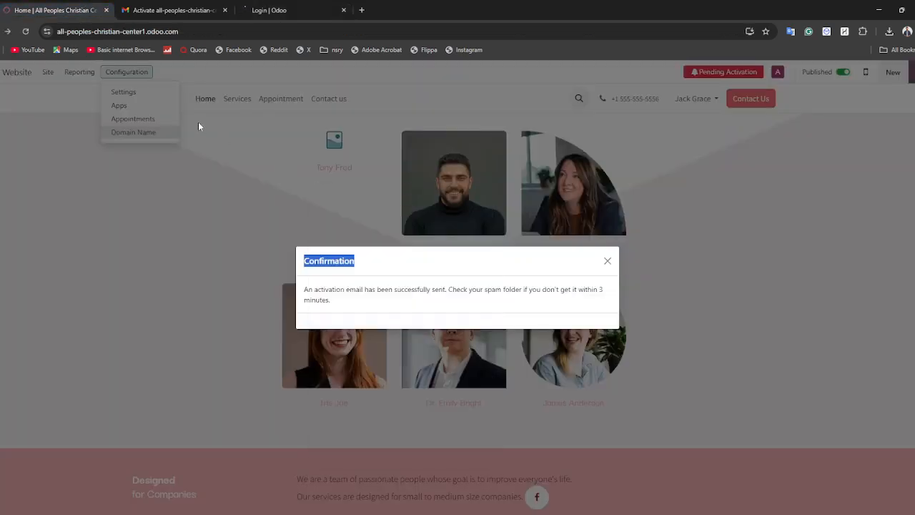
pyautogui.click(283, 10)
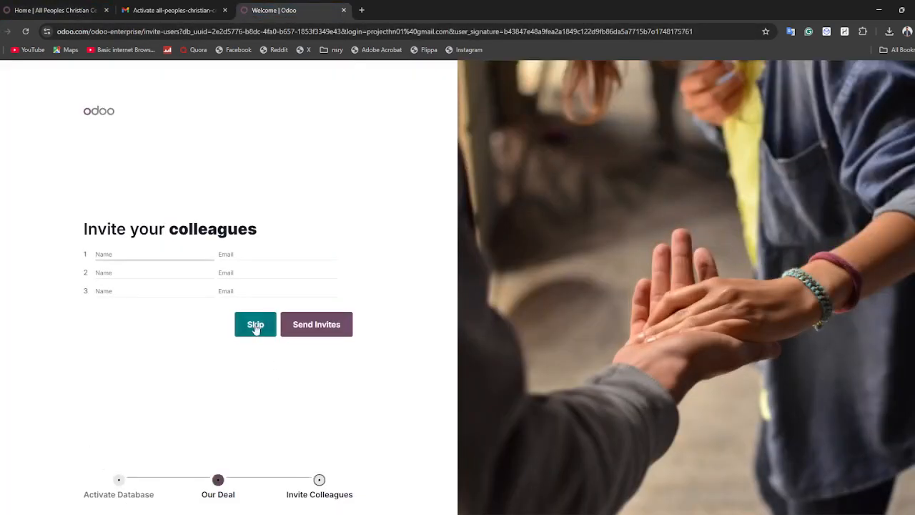
pyautogui.click(255, 325)
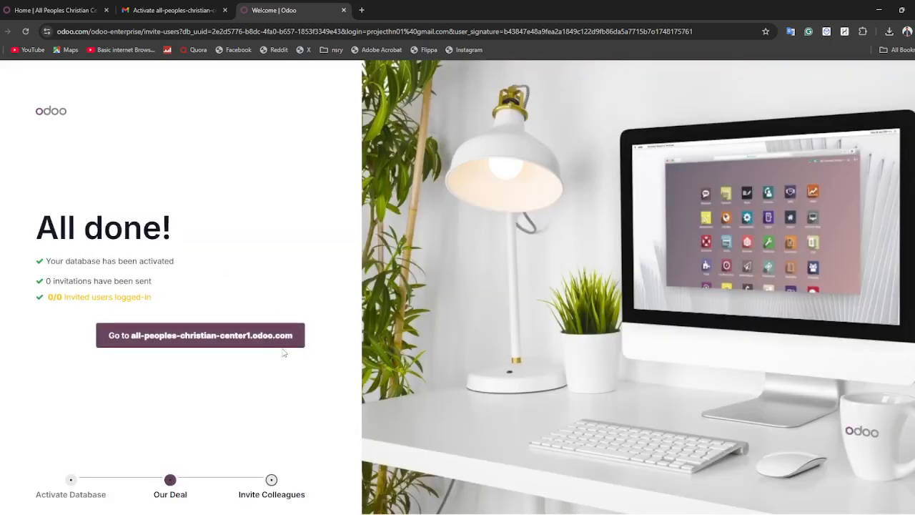
pyautogui.click(262, 335)
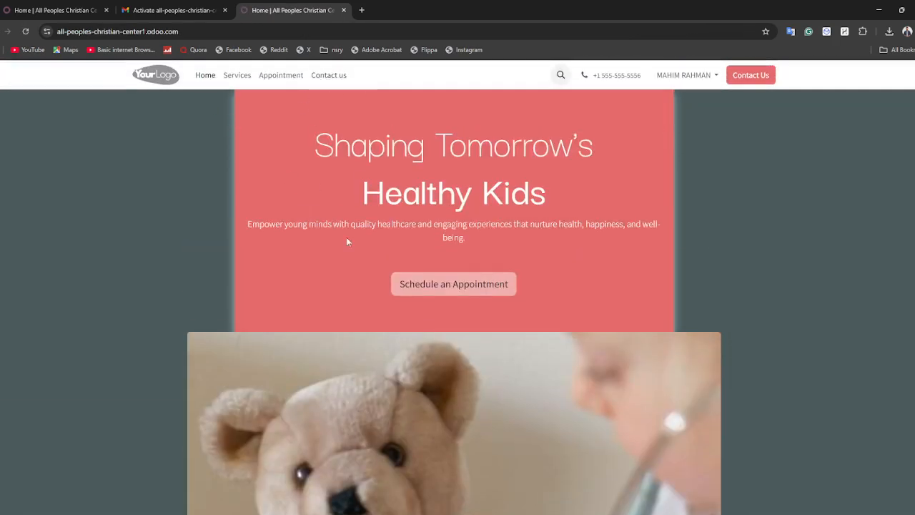
# Close the activation confirmation on the website tab and reload the page.
pyautogui.scroll(-8, 389, 274)
pyautogui.scroll(7, 388, 274)
pyautogui.scroll(2, 389, 273)
pyautogui.click(100, 11)
pyautogui.click(607, 261)
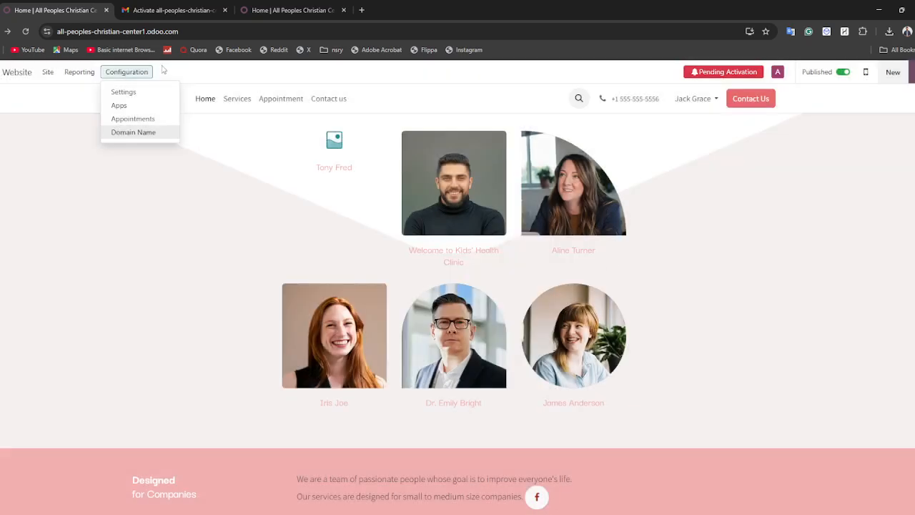
pyautogui.click(140, 133)
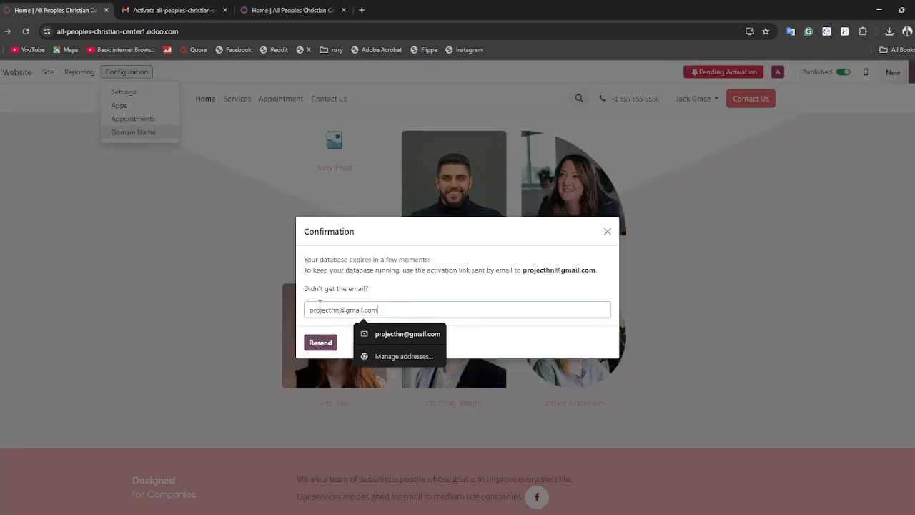
pyautogui.rightClick(38, 85)
pyautogui.click(63, 126)
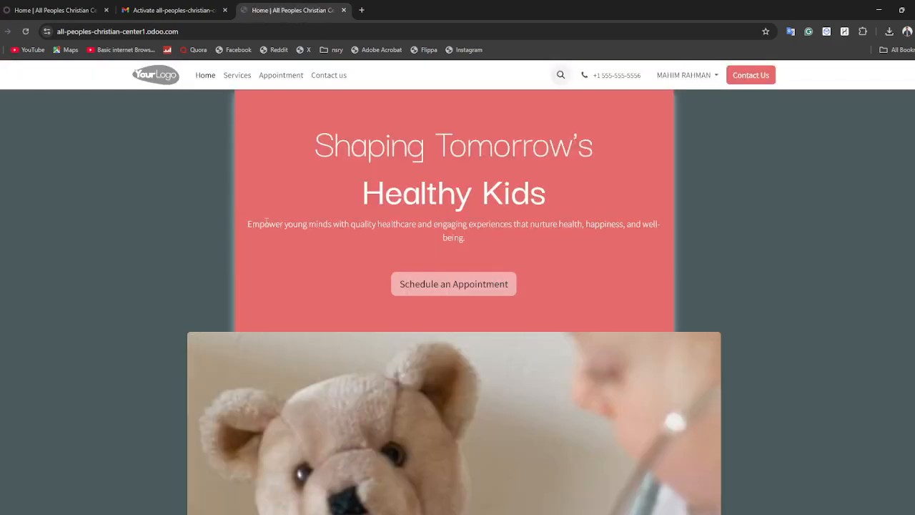
# Scroll through the live 'Shaping Tomorrow's Healthy Kids' homepage and open the account options.
pyautogui.scroll(-5, 283, 231)
pyautogui.scroll(-15, 569, 248)
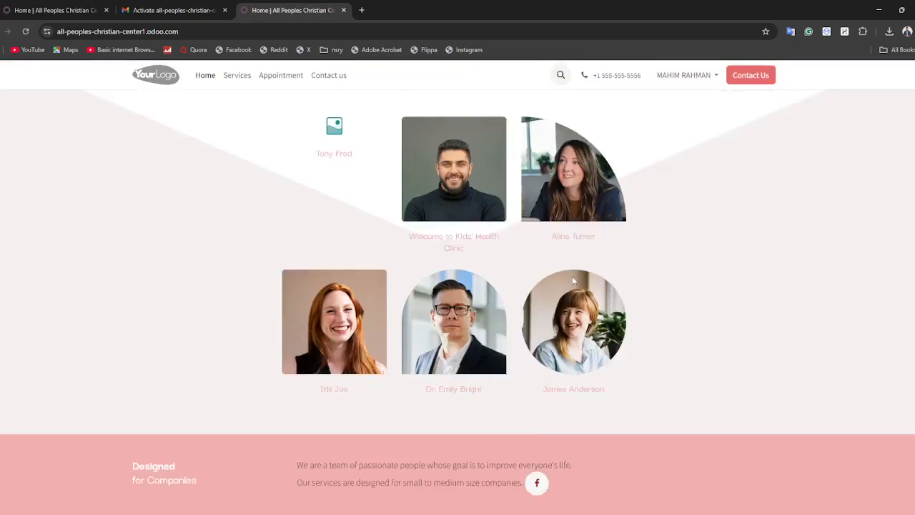
pyautogui.scroll(20, 572, 280)
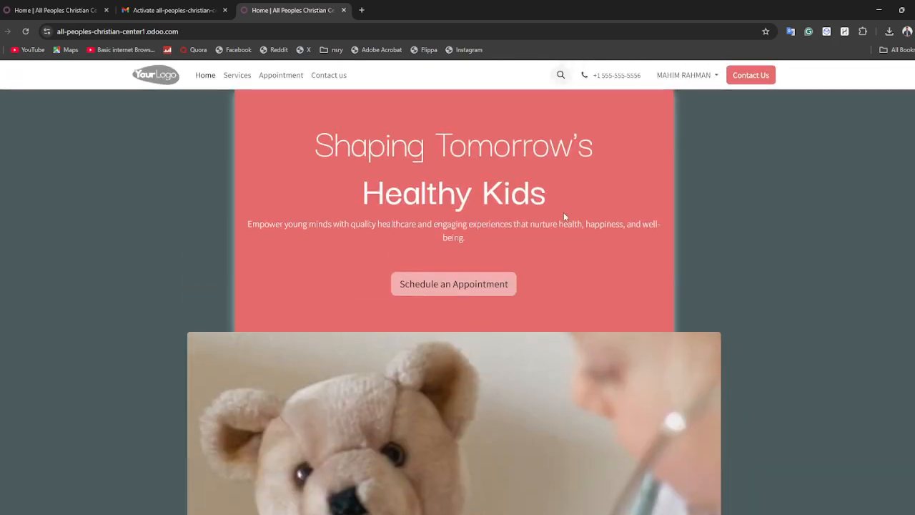
pyautogui.click(681, 78)
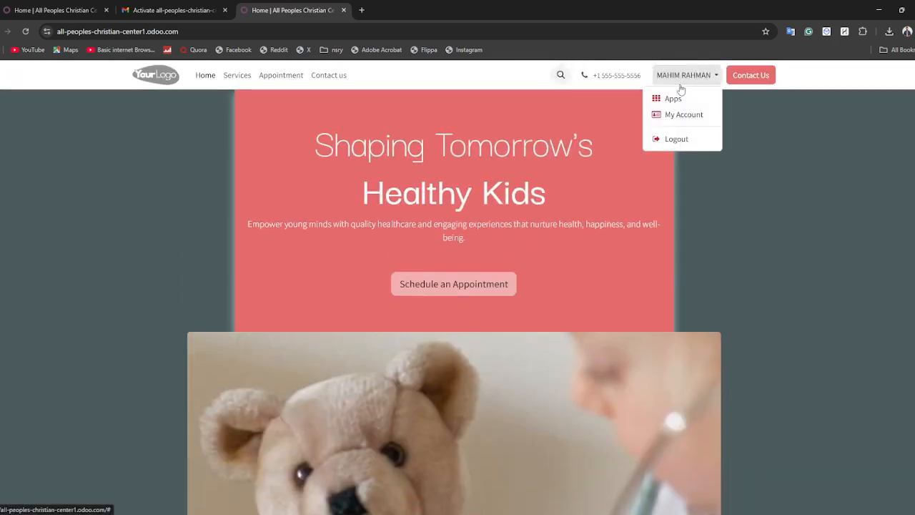
pyautogui.click(507, 186)
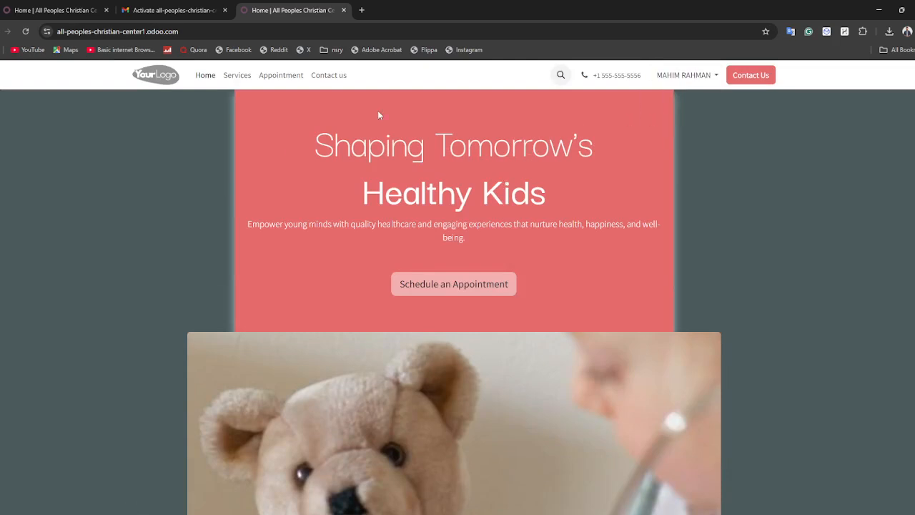
pyautogui.click(708, 76)
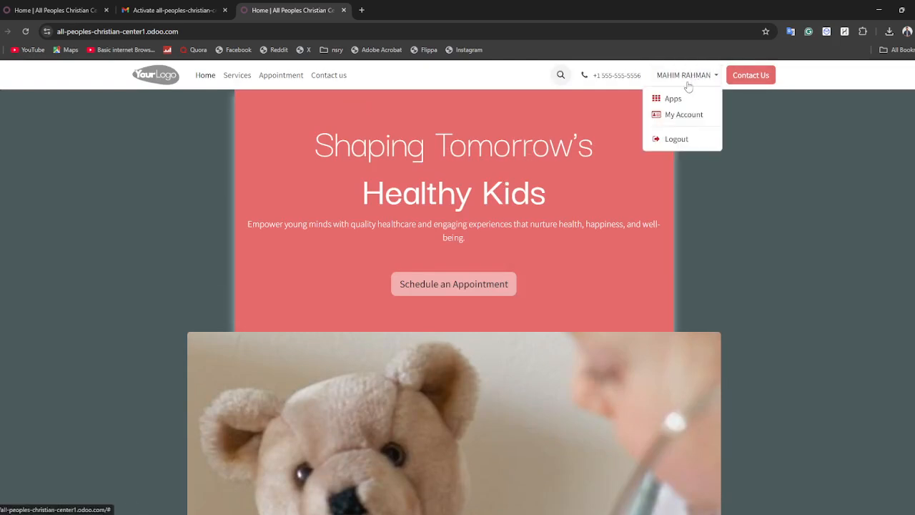